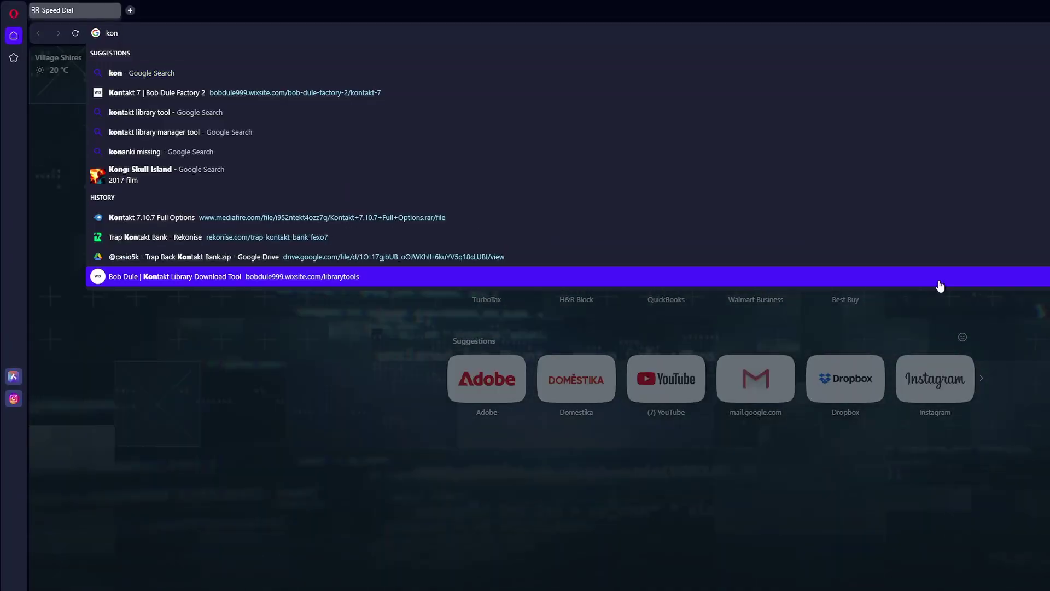
Google 'kontakt bob dule' so the Bob Dule Kontakt Library Download Tool result appears.
left_click(492, 96)
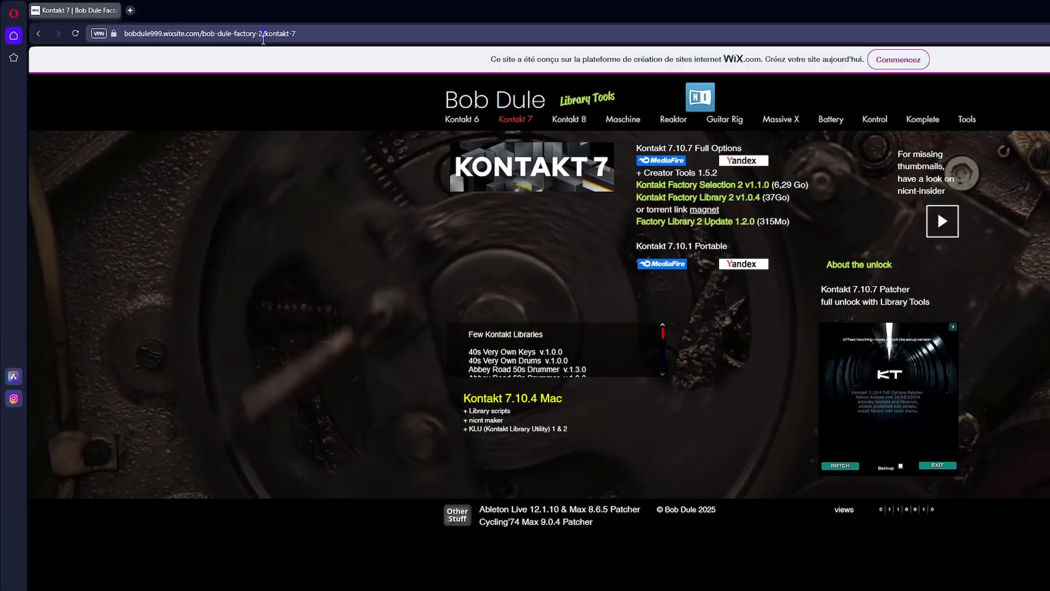
left_click(266, 38)
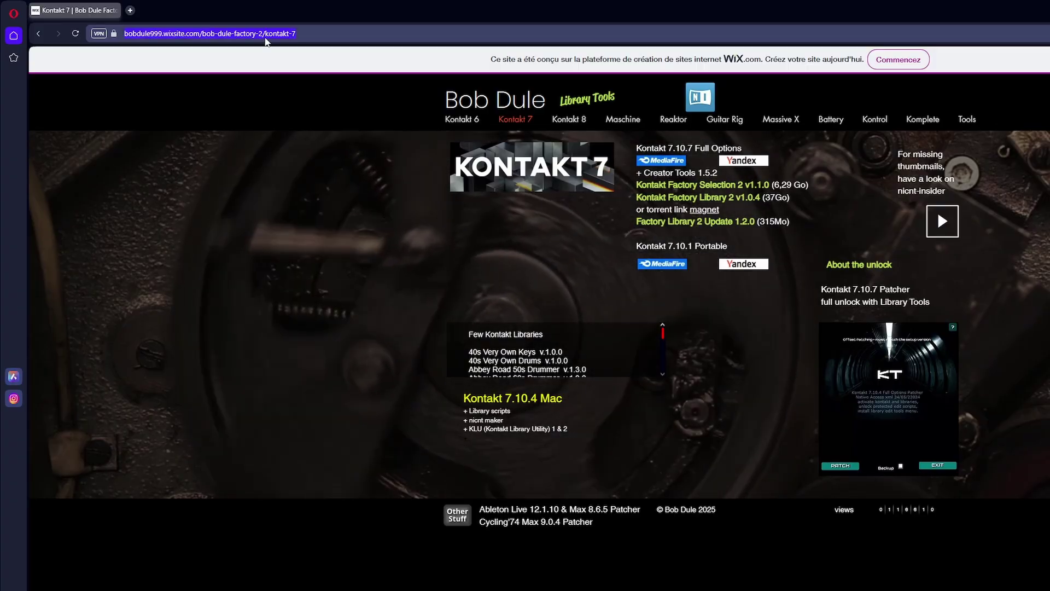
type("kontakt")
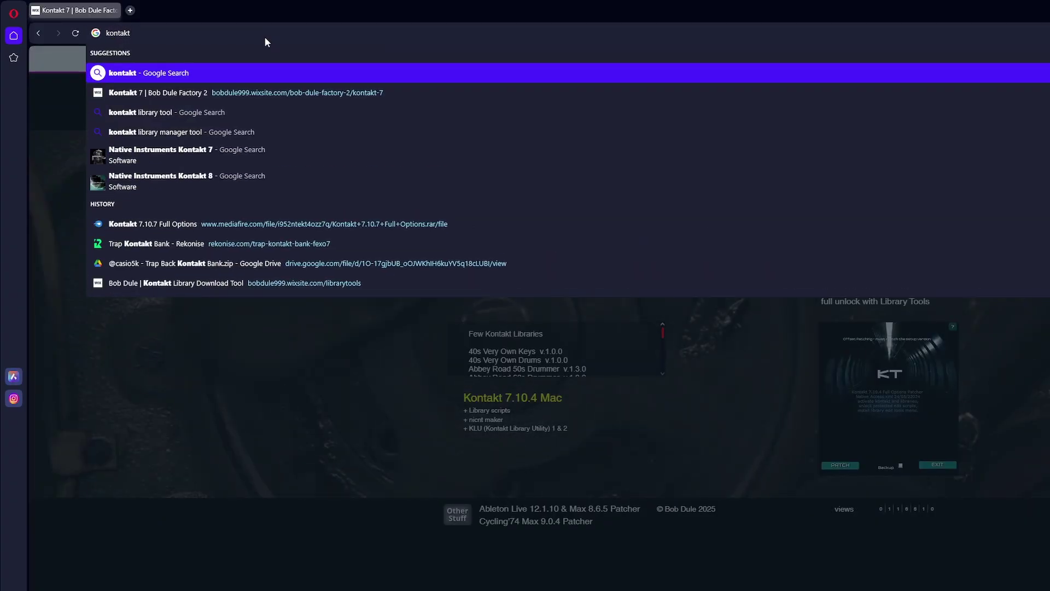
type(" bob dule")
key("Return")
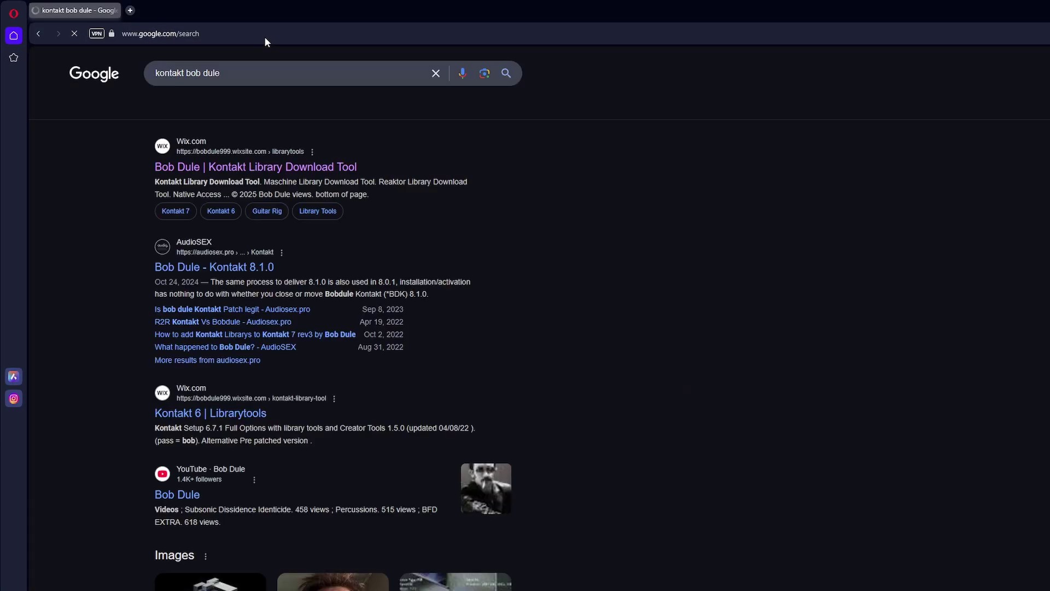
left_click_drag(153, 167, 359, 169)
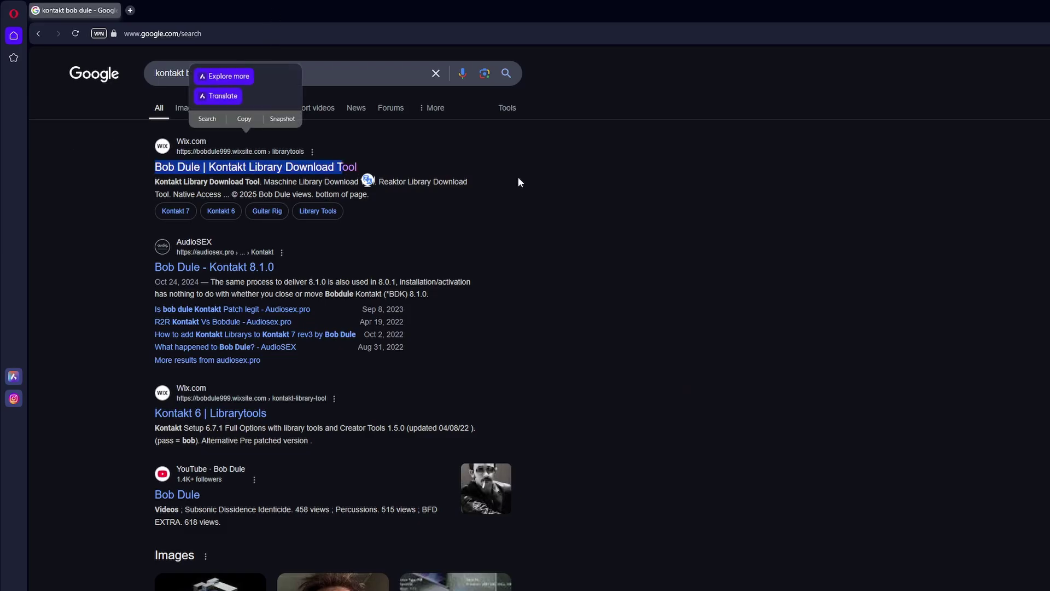
left_click(360, 168)
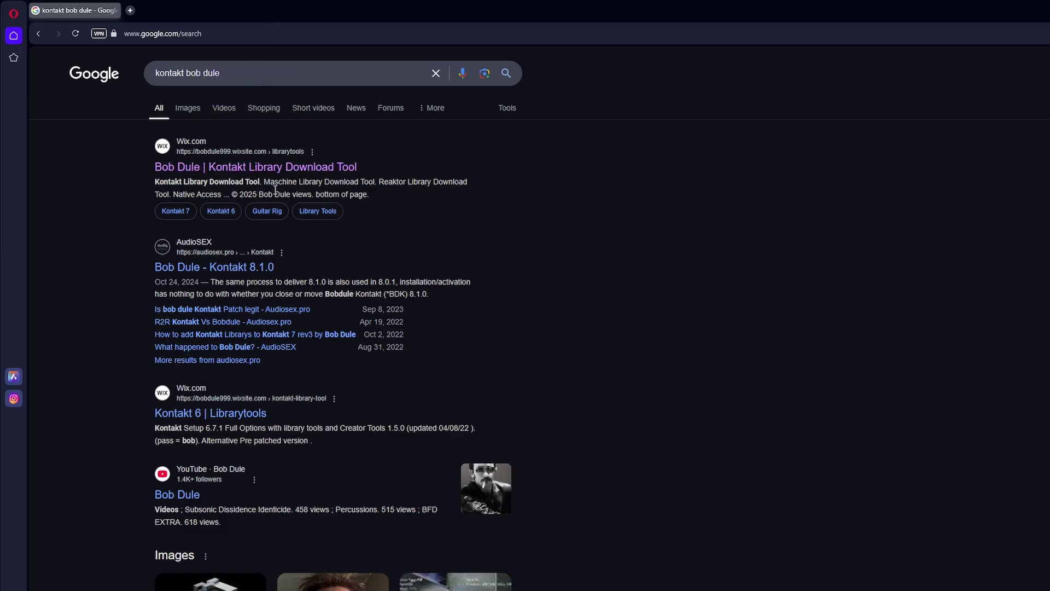
Follow the Bob Dule Factory Kontakt 7 page to MediaFire and download the Kontakt 7.10.7 Full Options archive.
left_click(231, 168)
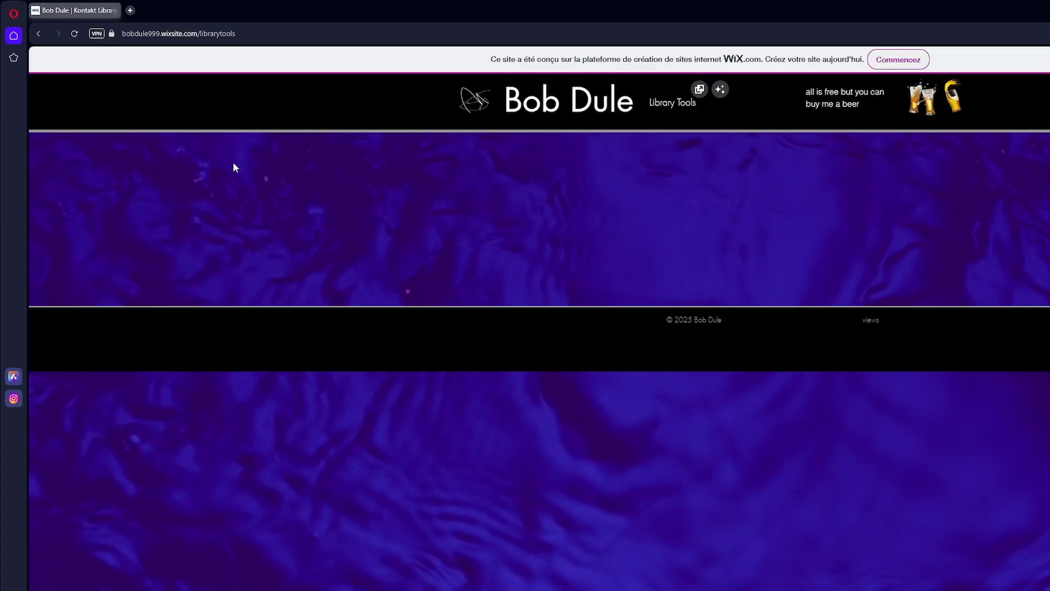
left_click(716, 202)
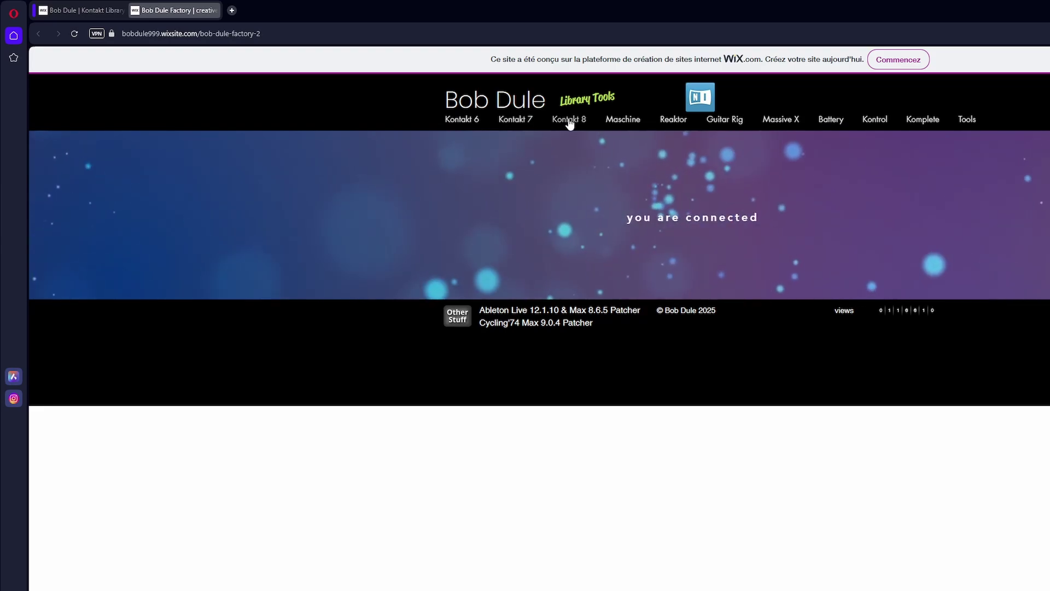
left_click(526, 119)
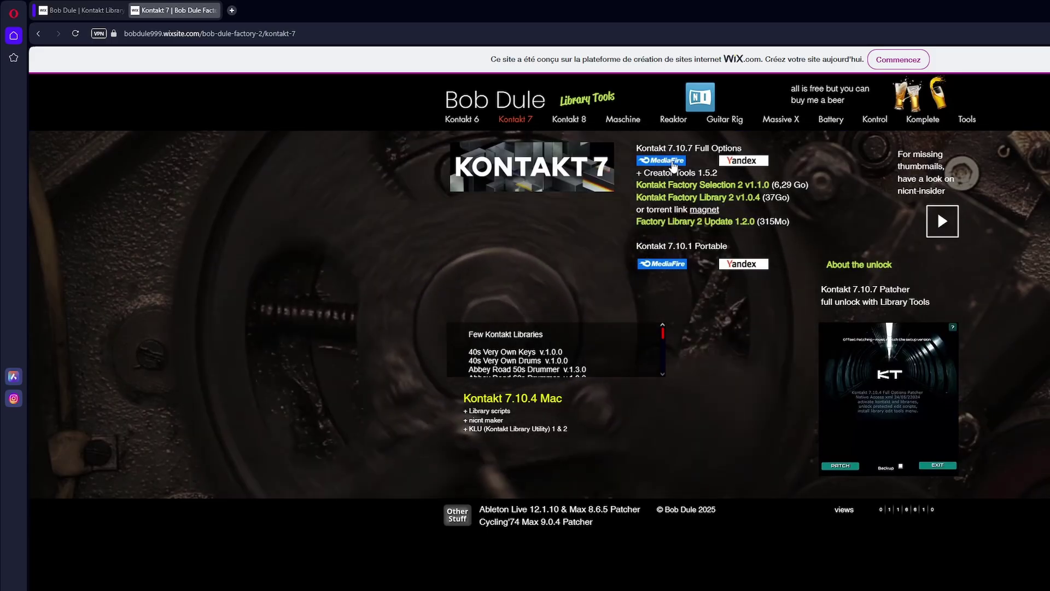
left_click(663, 160)
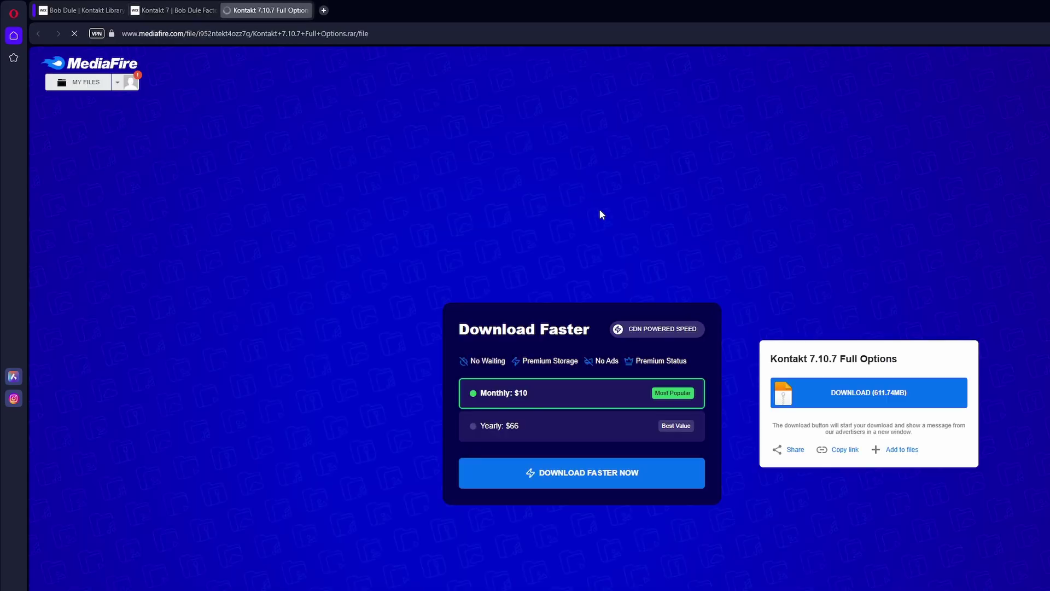
left_click(870, 403)
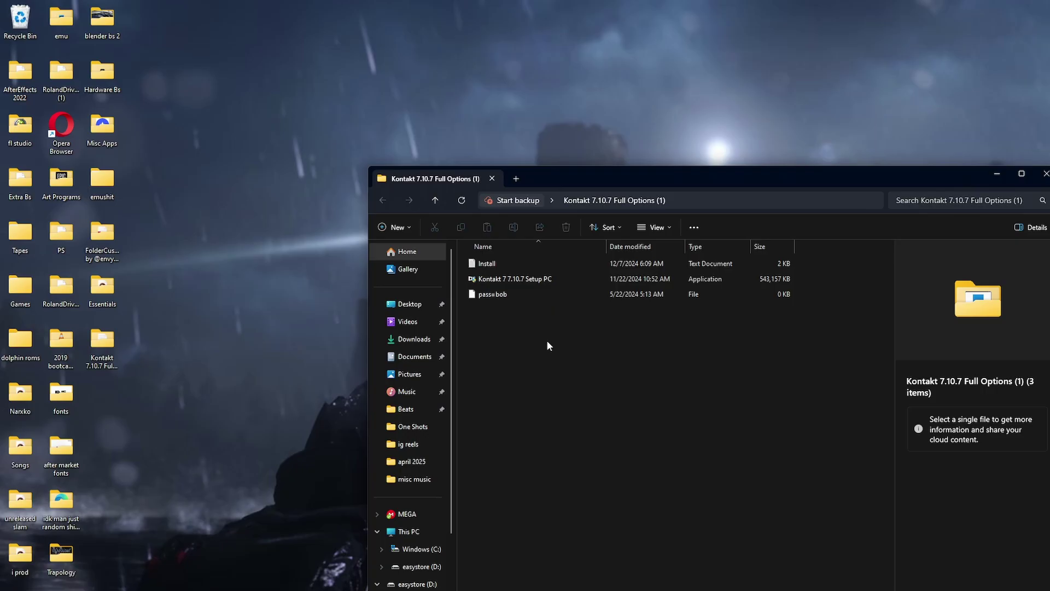
Open the downloaded Kontakt 7.10.7 archive from Downloads in WinRAR and dismiss the licence reminder.
left_click(1046, 174)
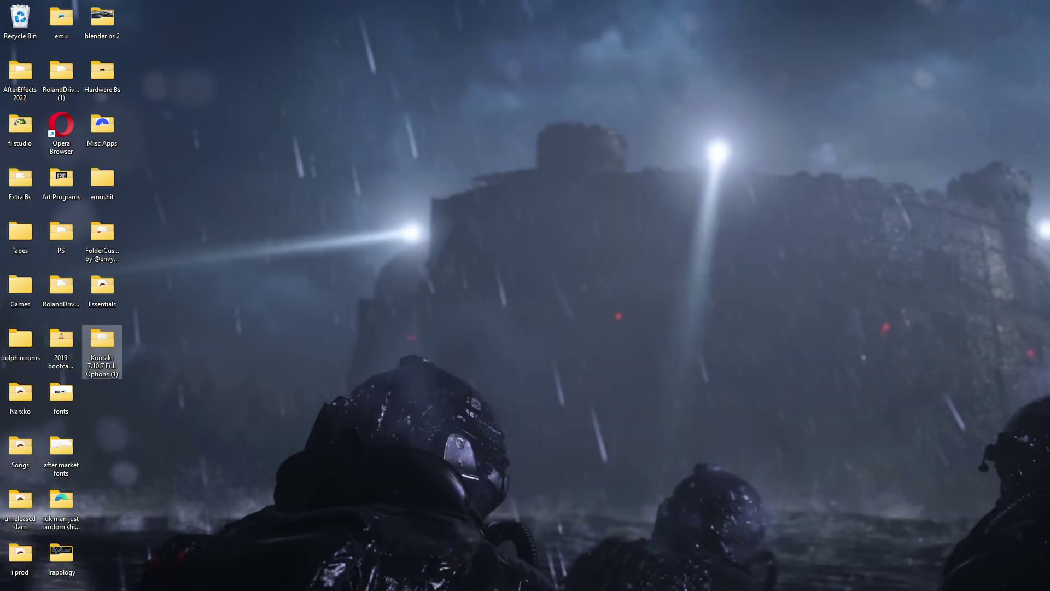
key("super+e")
left_click(386, 310)
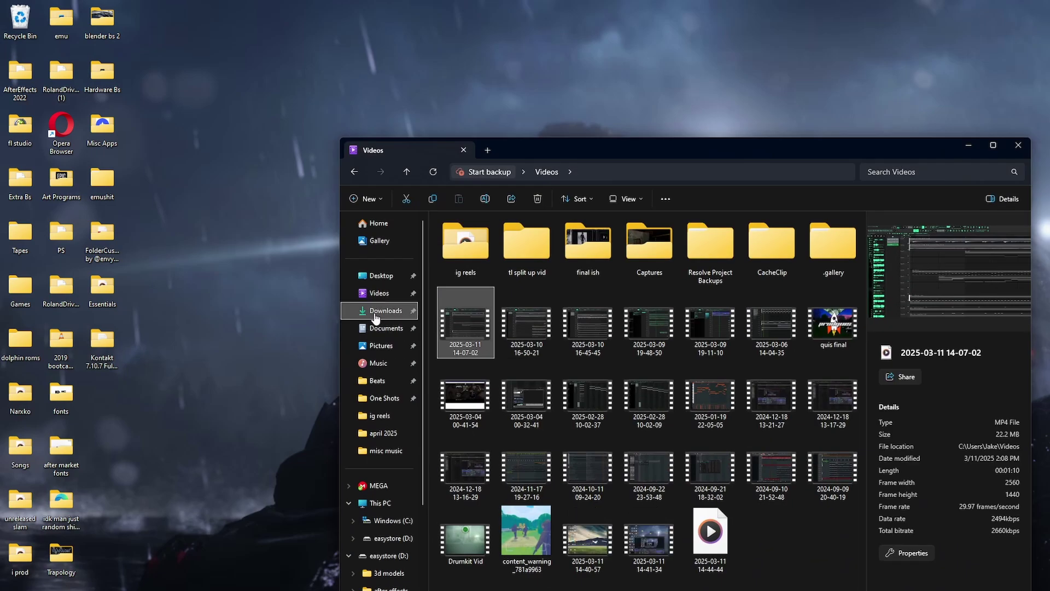
double_click(489, 250)
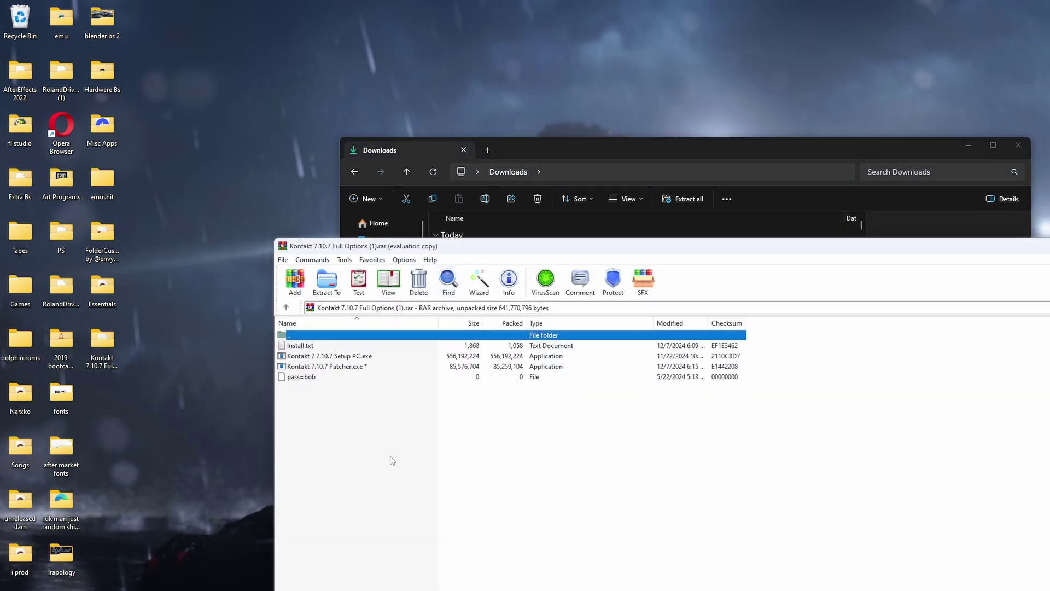
left_click_drag(390, 458, 351, 352)
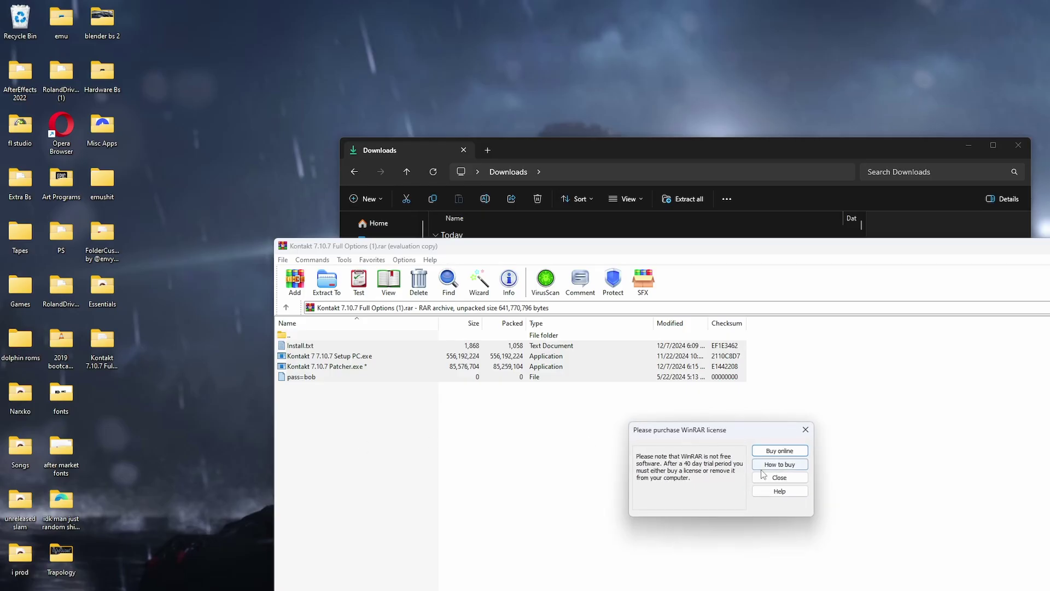
left_click(765, 479)
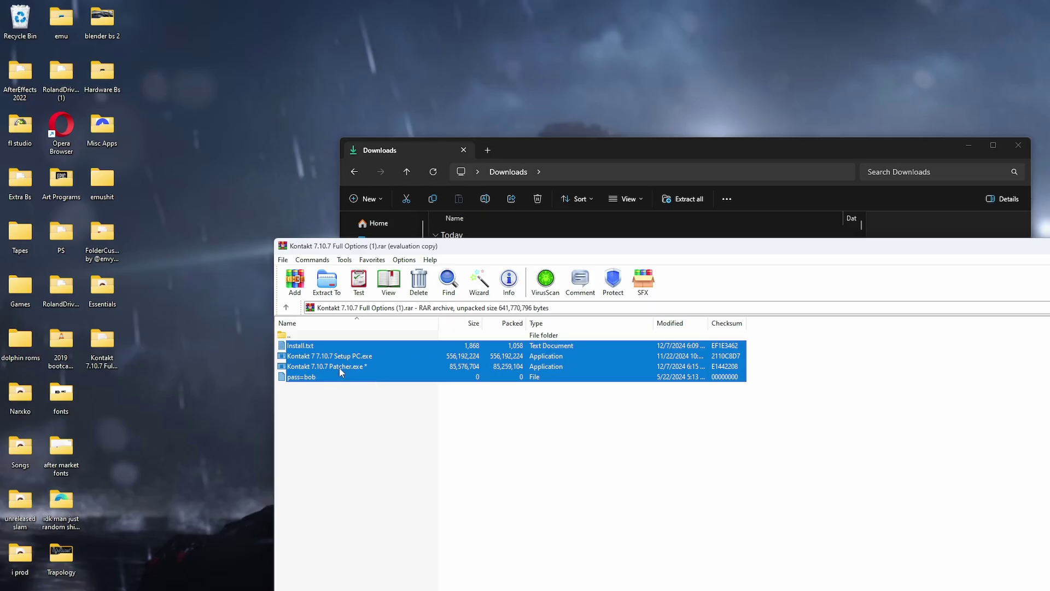
Drag Kontakt 7.10.7 Patcher.exe into the desktop Kontakt folder and close the archive.
left_click(345, 392)
left_click_drag(347, 368, 100, 350)
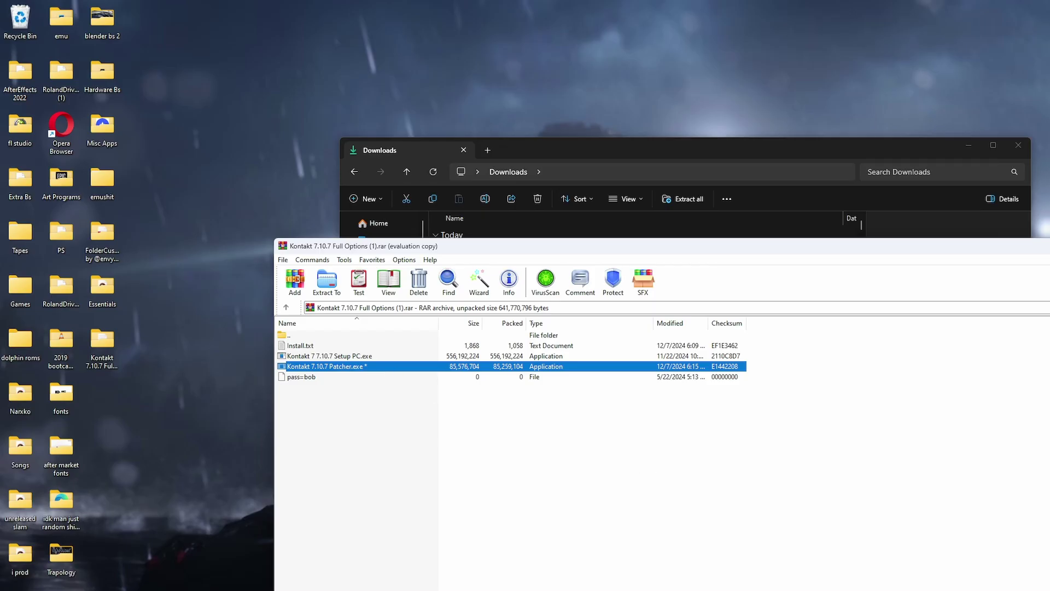
key("Escape")
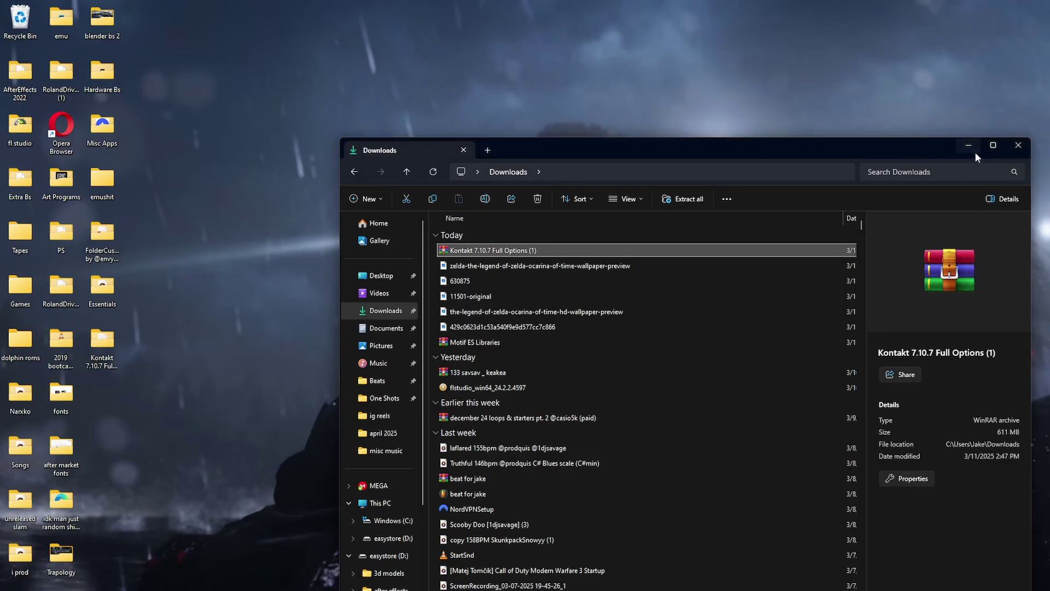
left_click(974, 152)
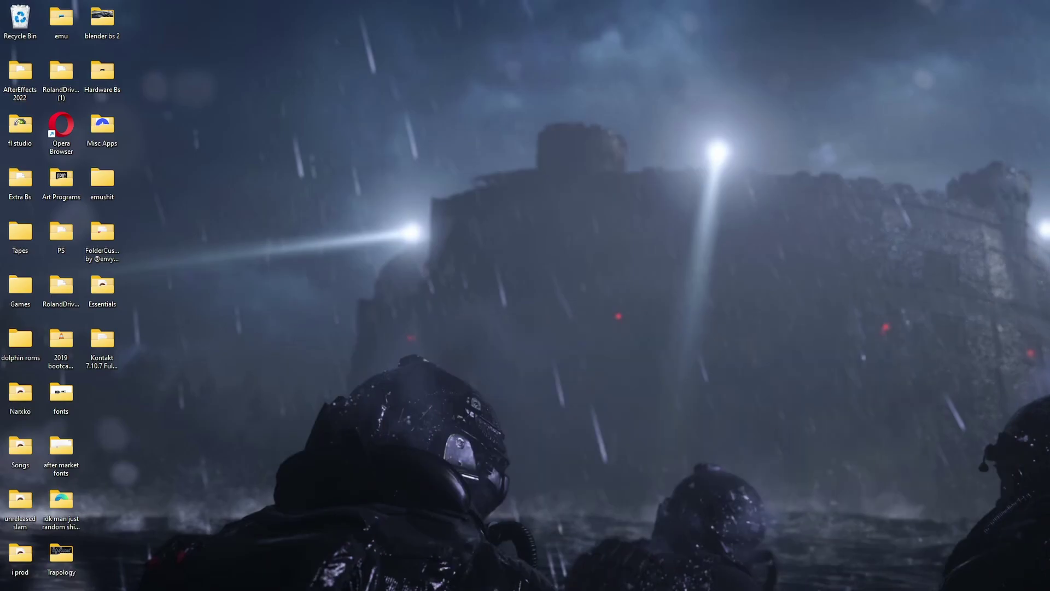
Open Settings and search 'windows defender' to reach the Windows Security page.
key("super+x")
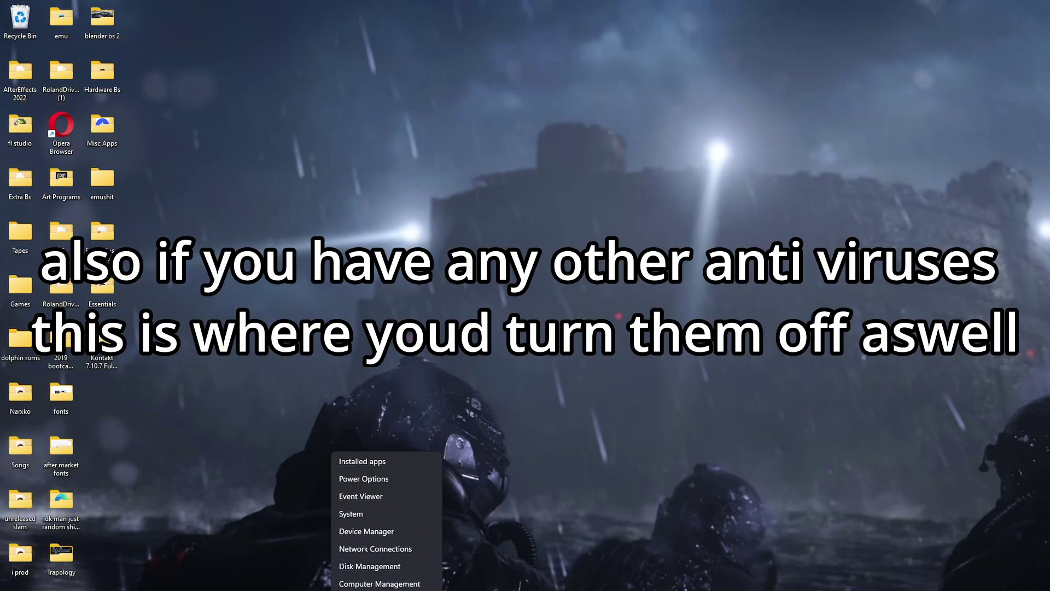
key("n")
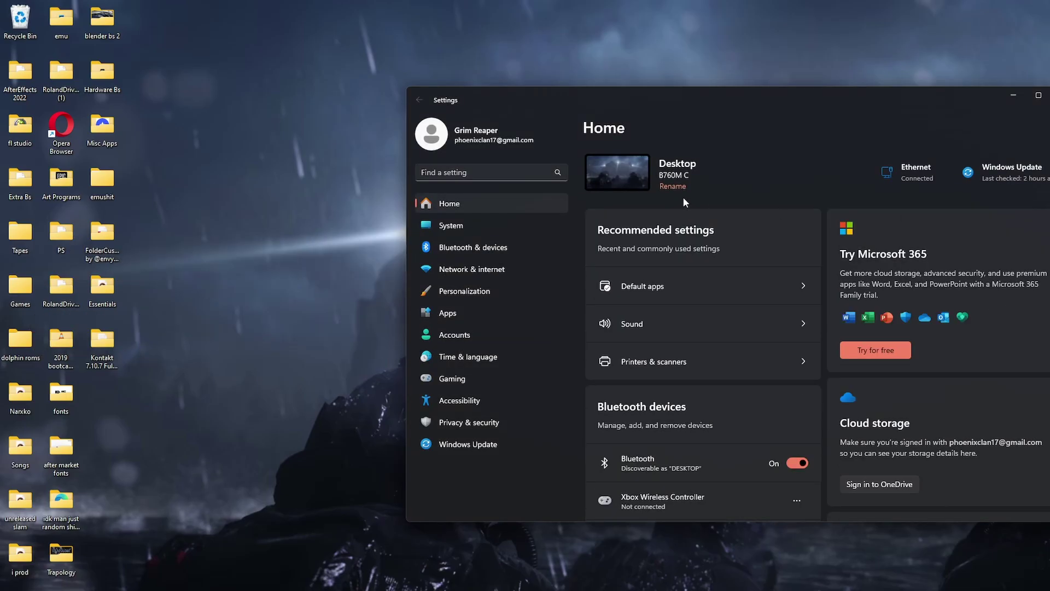
left_click(524, 172)
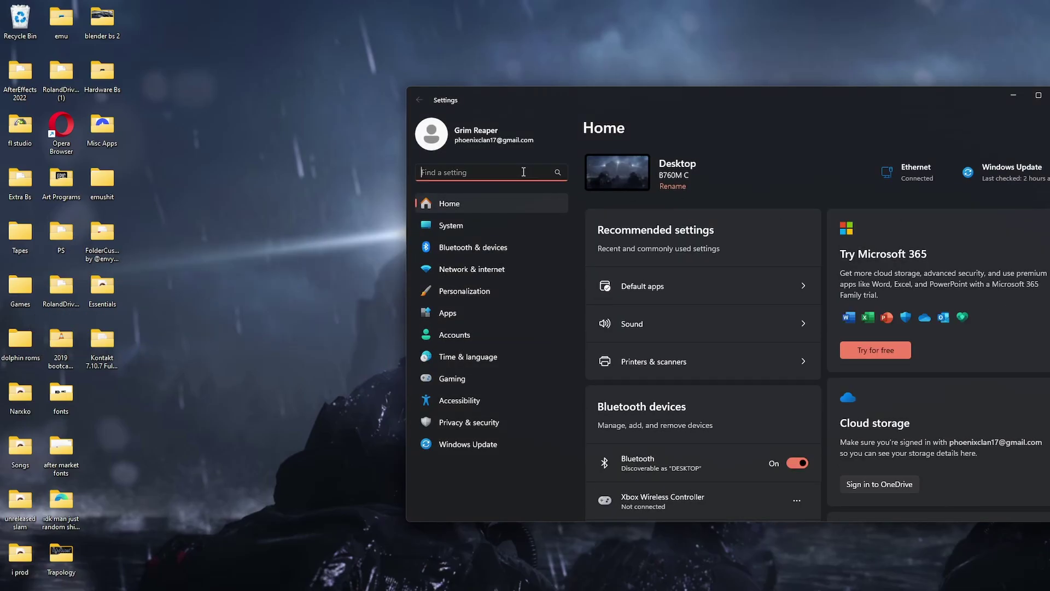
type("windo")
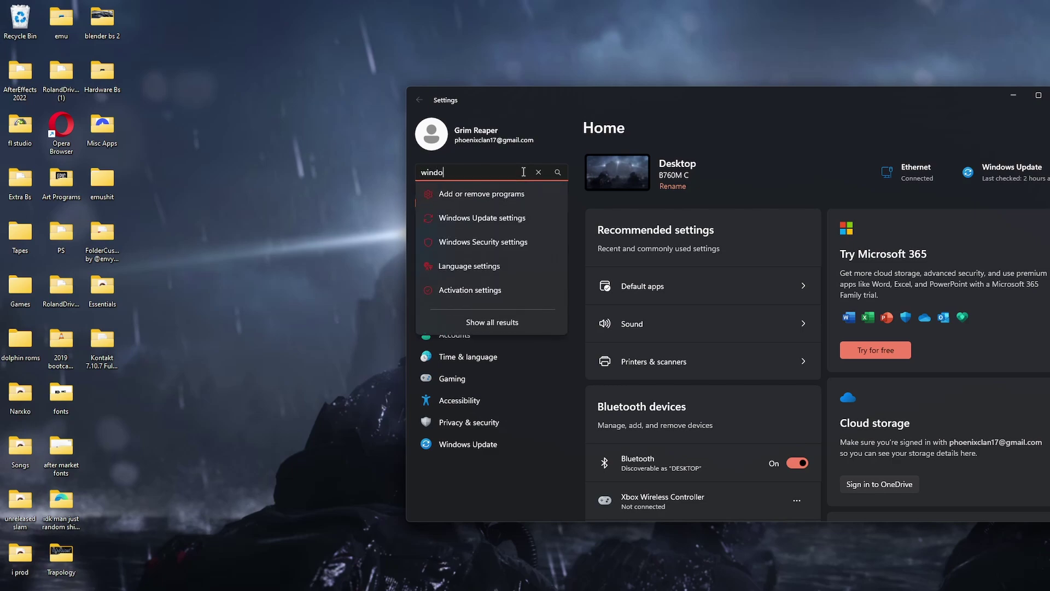
type("ws defendr")
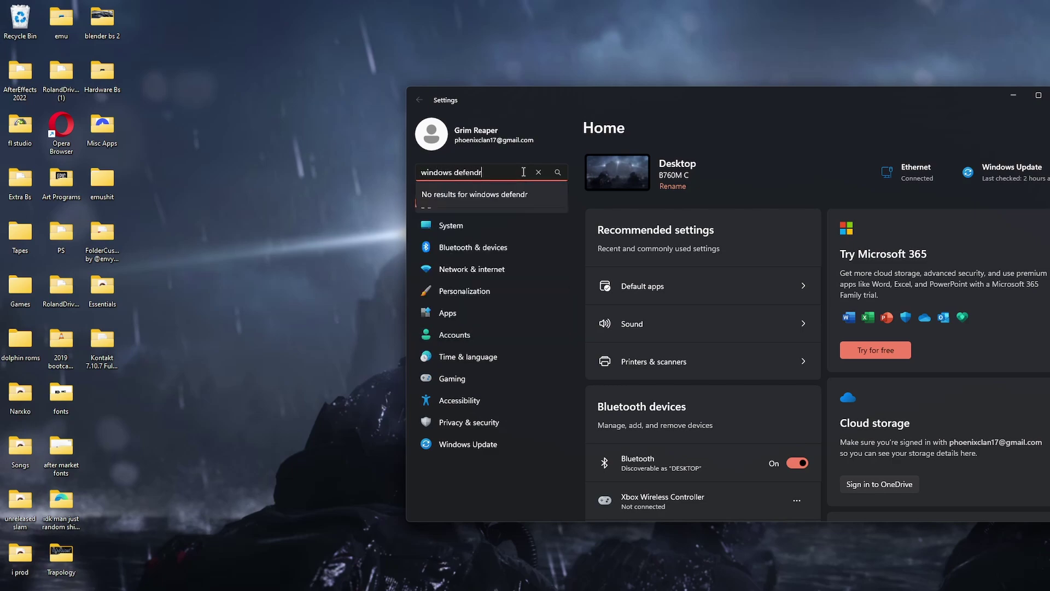
key("BackSpace")
type("er")
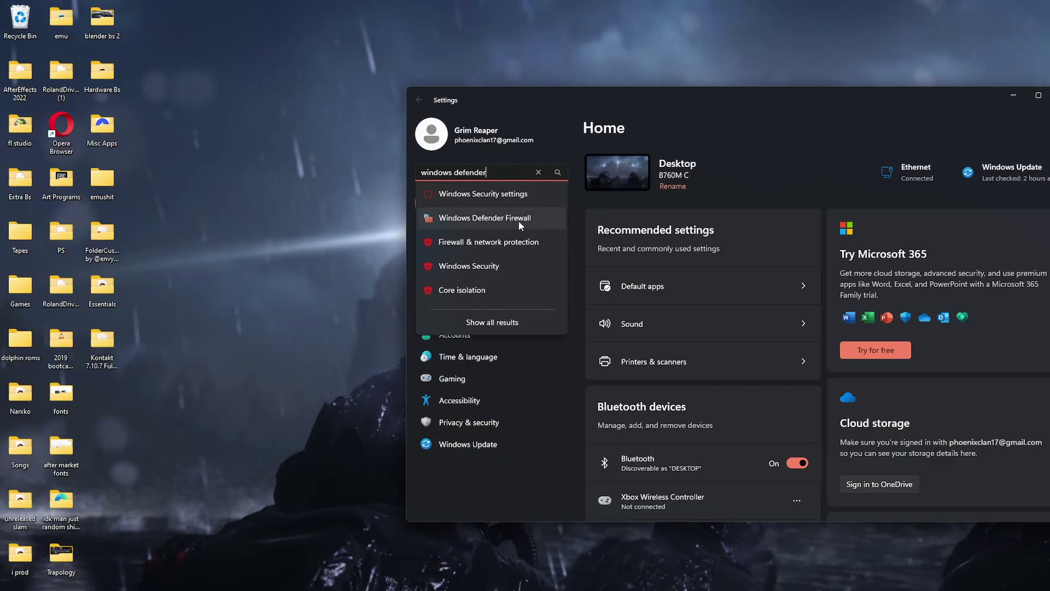
left_click(517, 199)
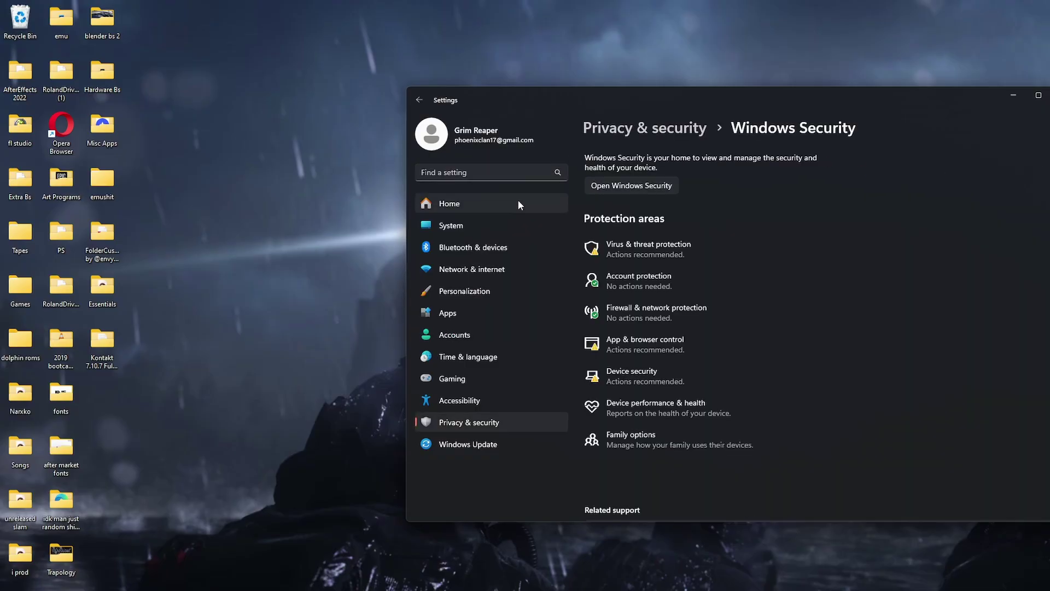
Turn Real-time protection off under Virus & threat protection's Manage settings.
left_click(638, 246)
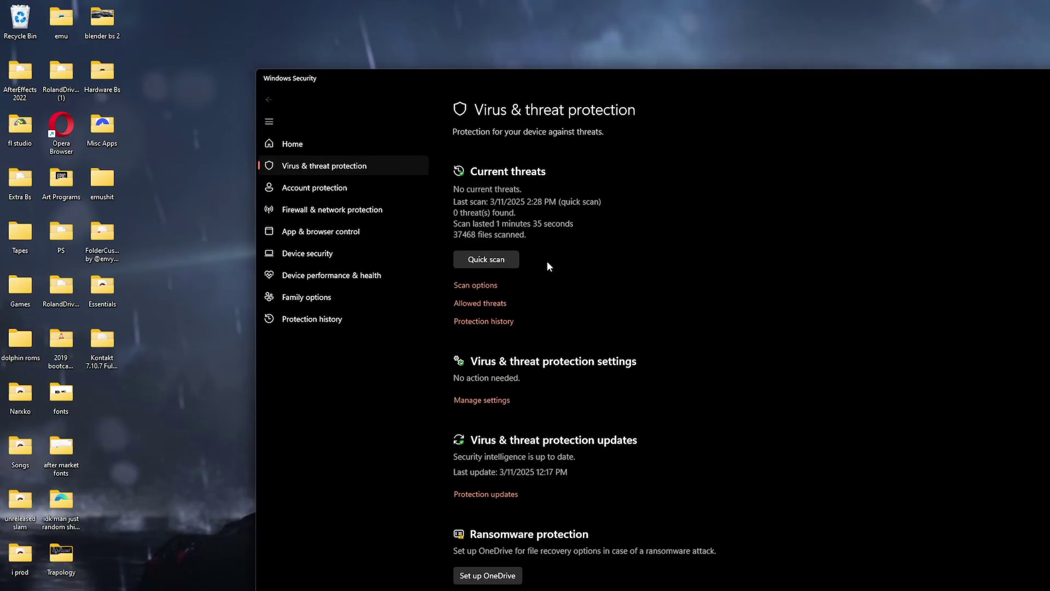
left_click(489, 398)
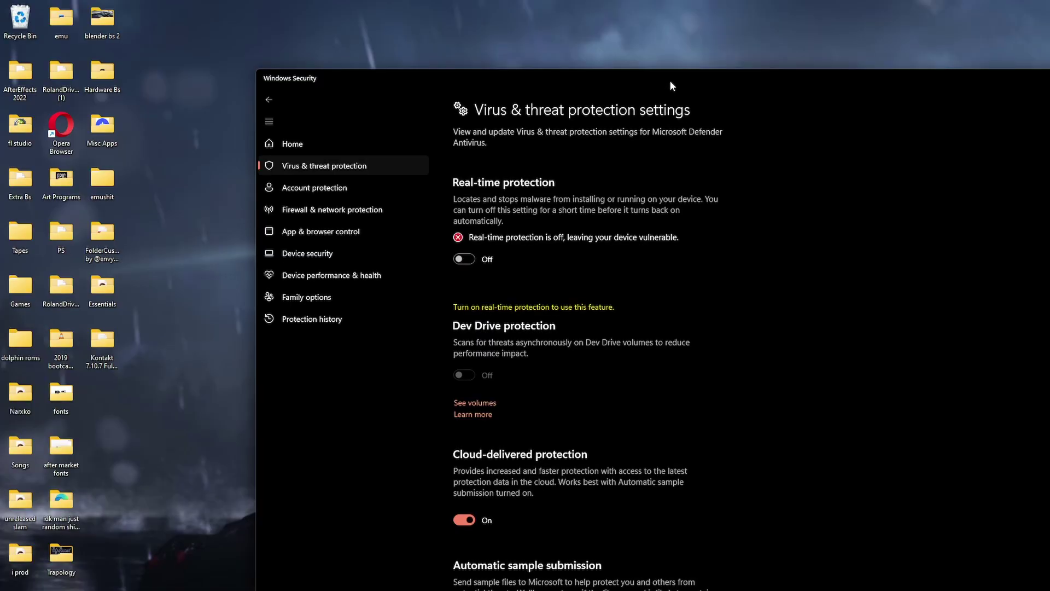
left_click_drag(669, 80, 766, 83)
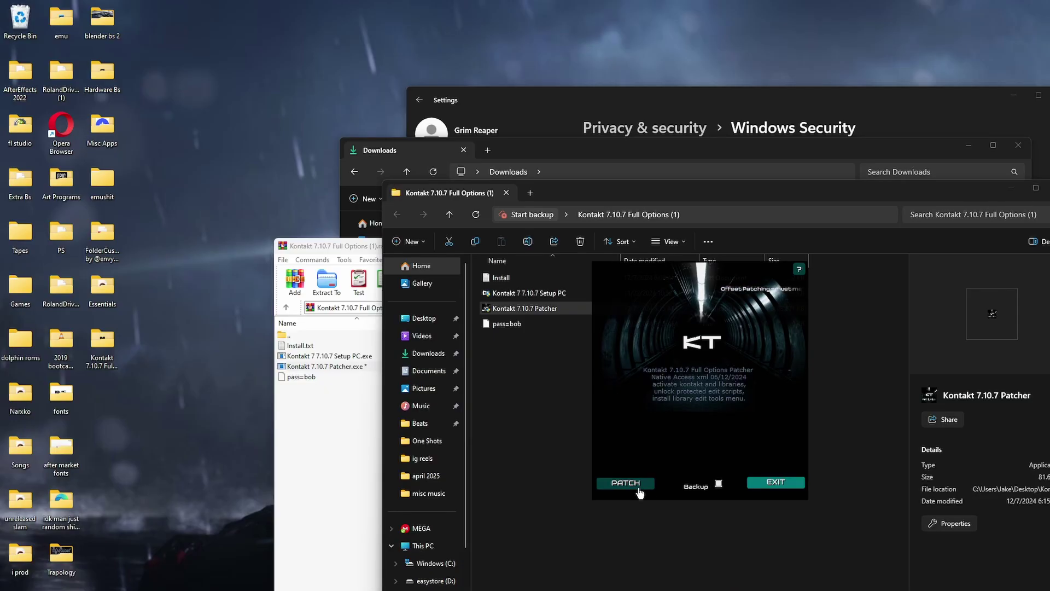
Exit the Kontakt 7 Patcher once the Kontakt 7.10.7 patch is applied.
left_click(781, 481)
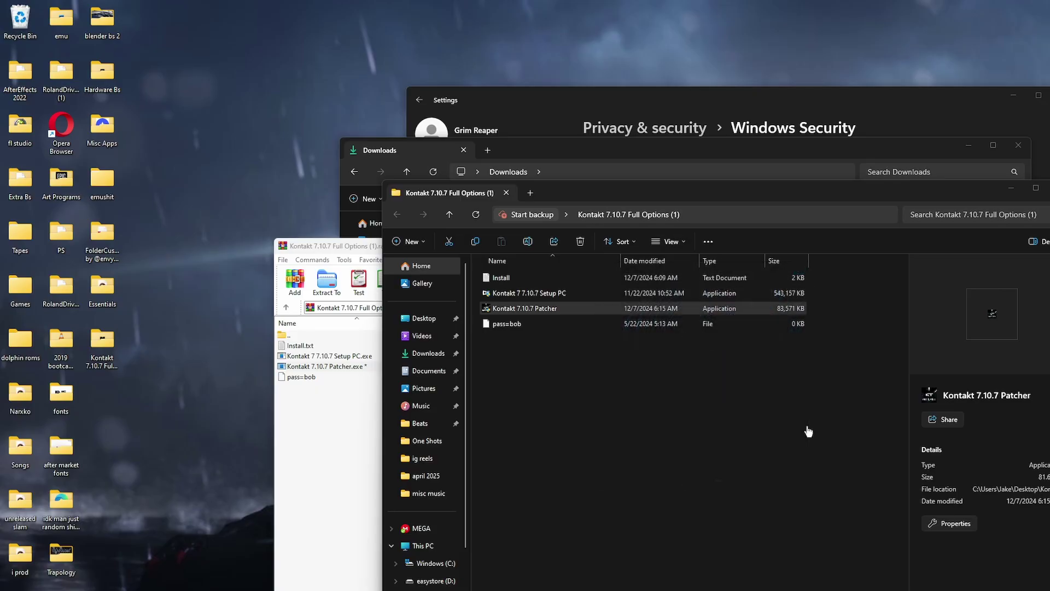
Turn Real-time protection back on, close the open windows, and delete the desktop Kontakt folder.
left_click(1047, 188)
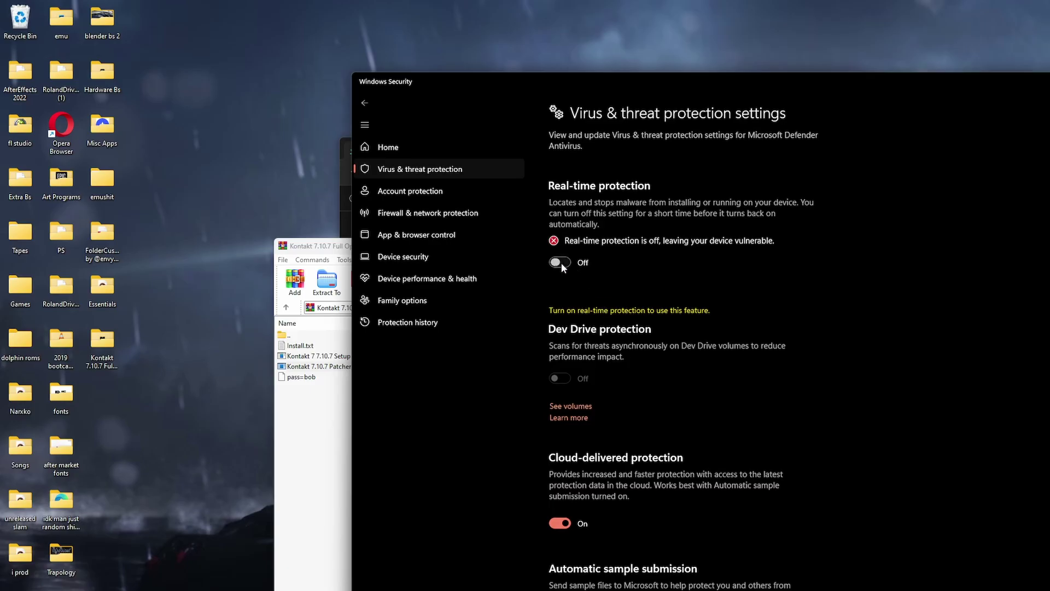
left_click(561, 262)
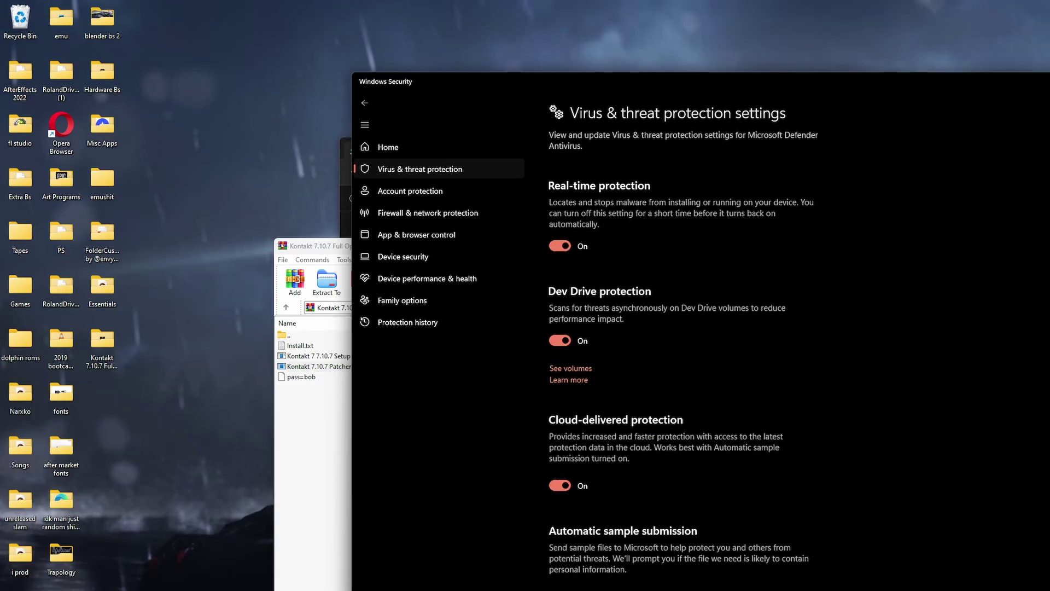
key("alt+F4")
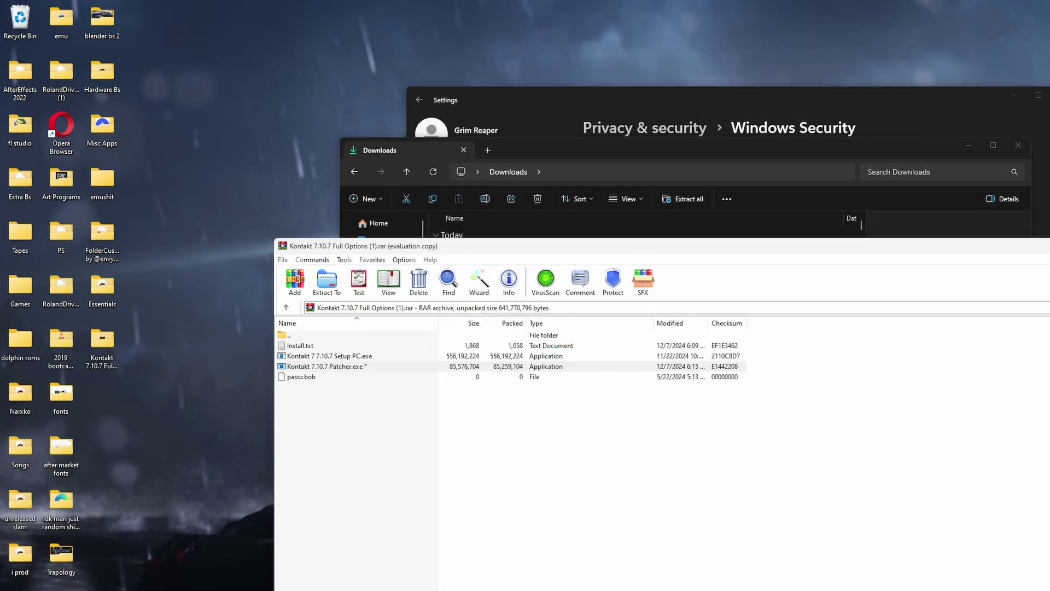
key("alt+F4")
left_click_drag(168, 439, 83, 345)
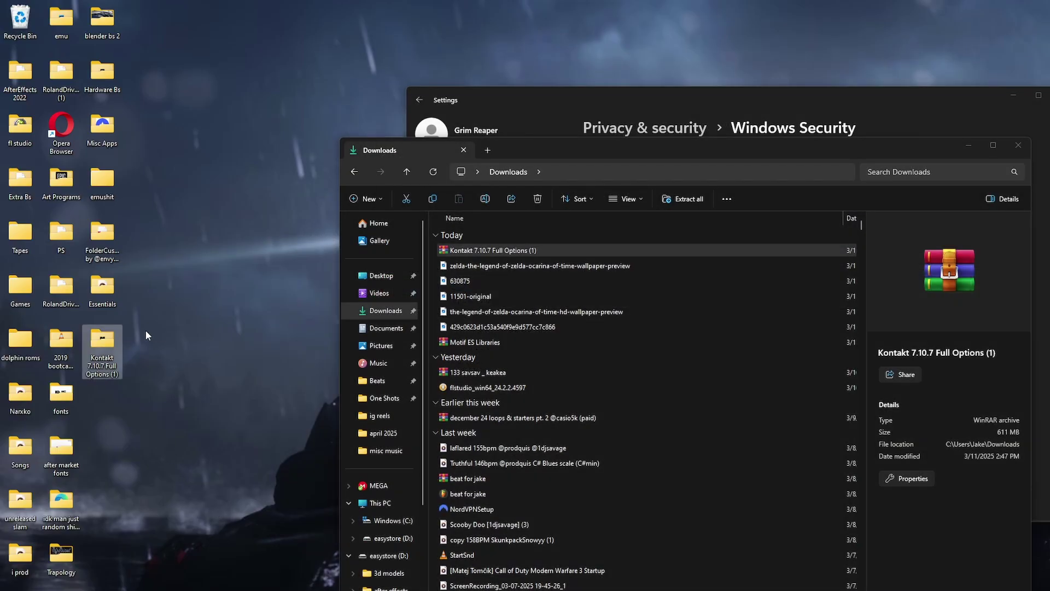
key("Delete")
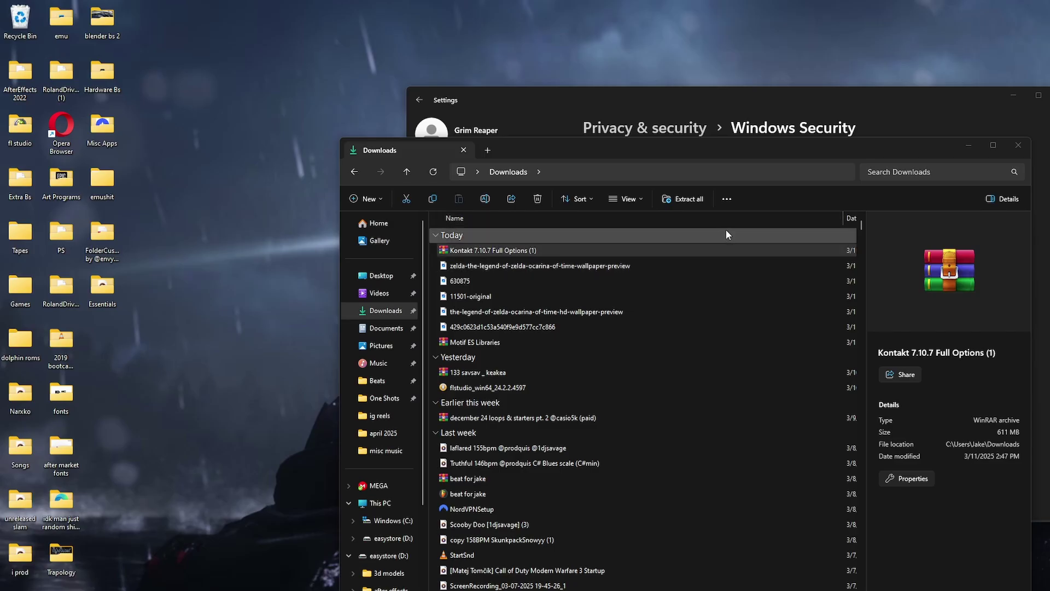
key("super+d")
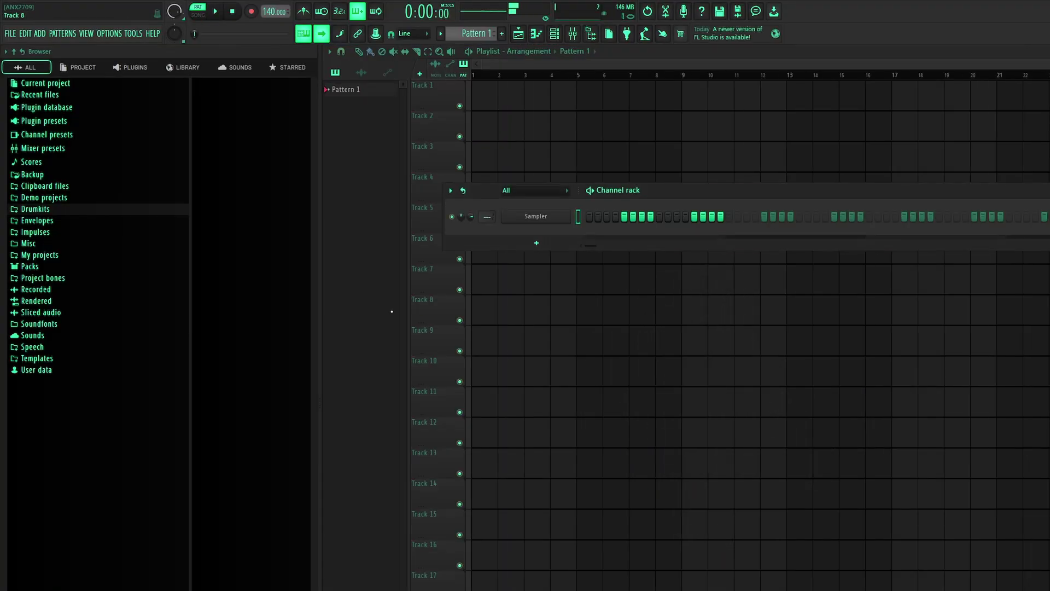
Refresh FL Studio's plugin list with a fast scan.
left_click(39, 33)
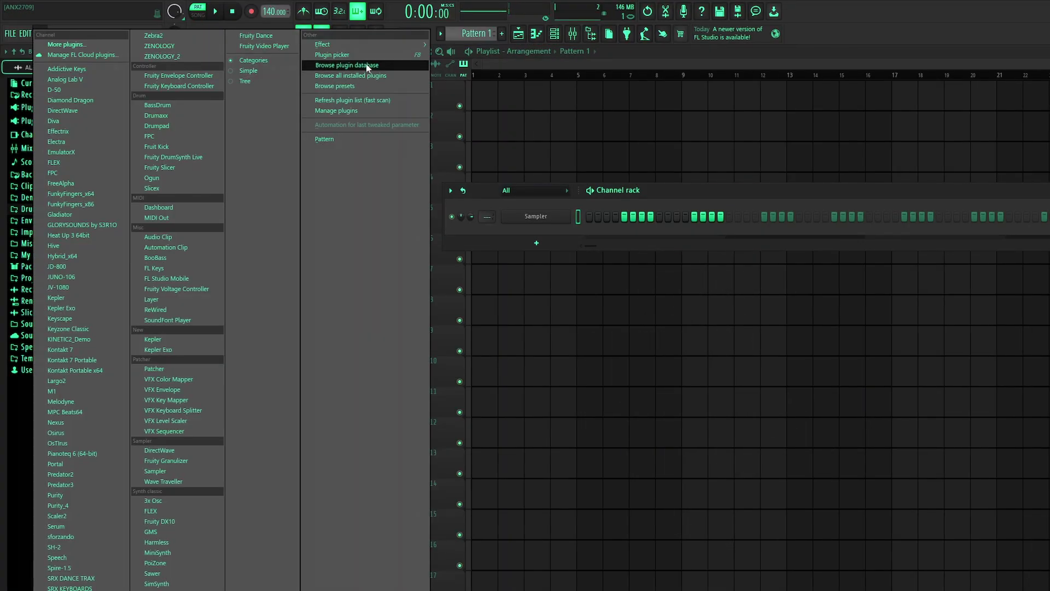
left_click(347, 100)
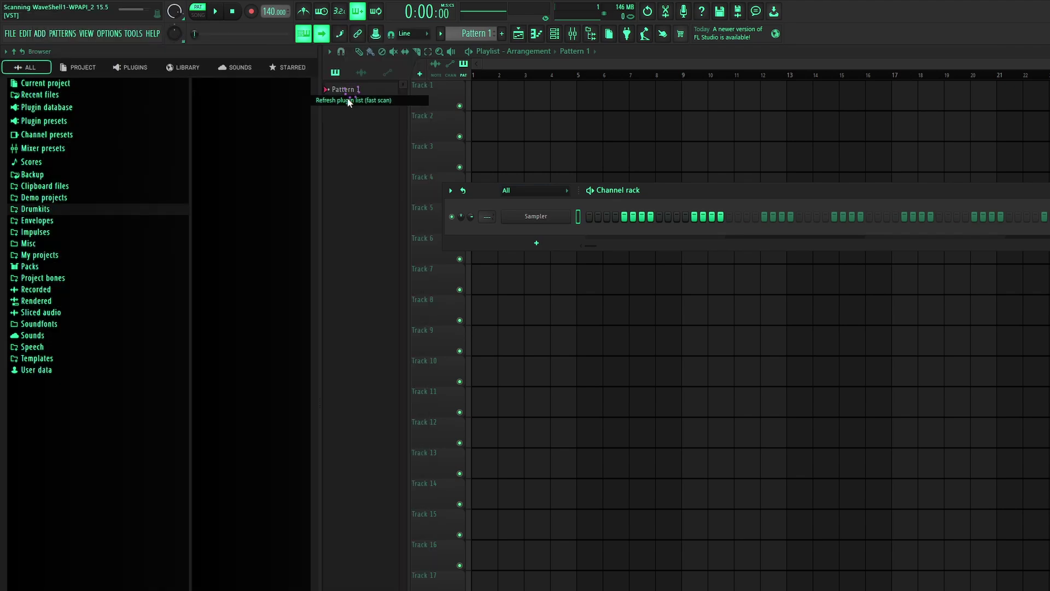
key("Return")
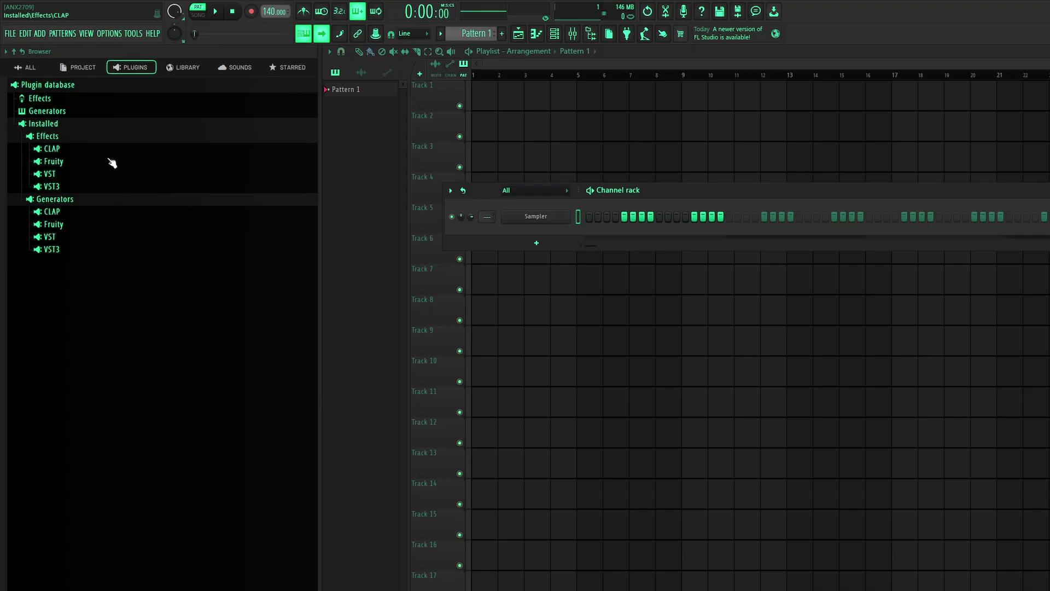
Swap the Sampler channel for Kontakt 7 from the Select generator plugin list.
right_click(549, 218)
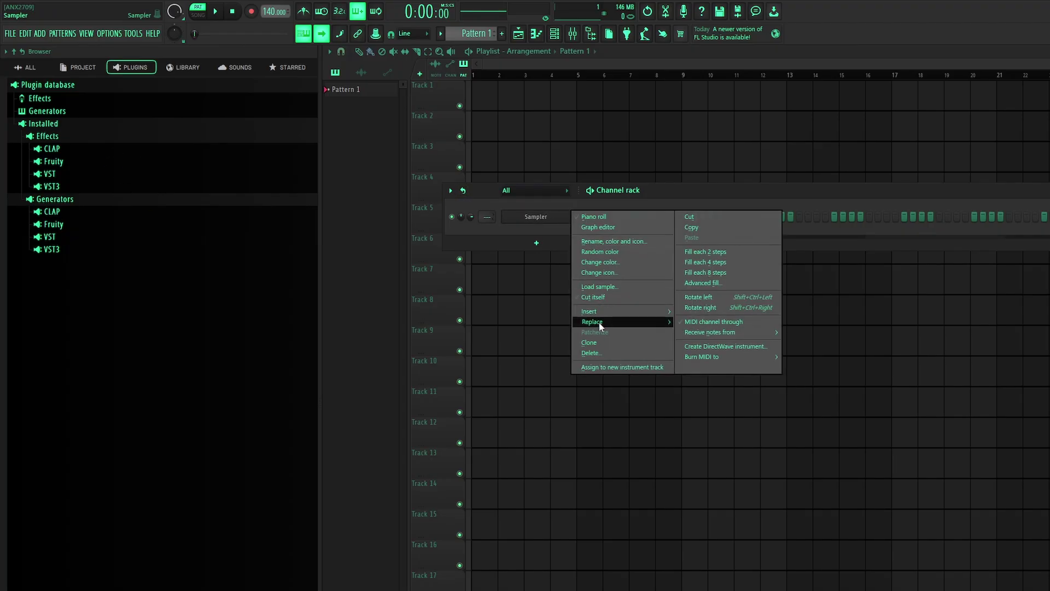
mouse_move(599, 322)
left_click(720, 33)
scroll(622, 361, "down", 20)
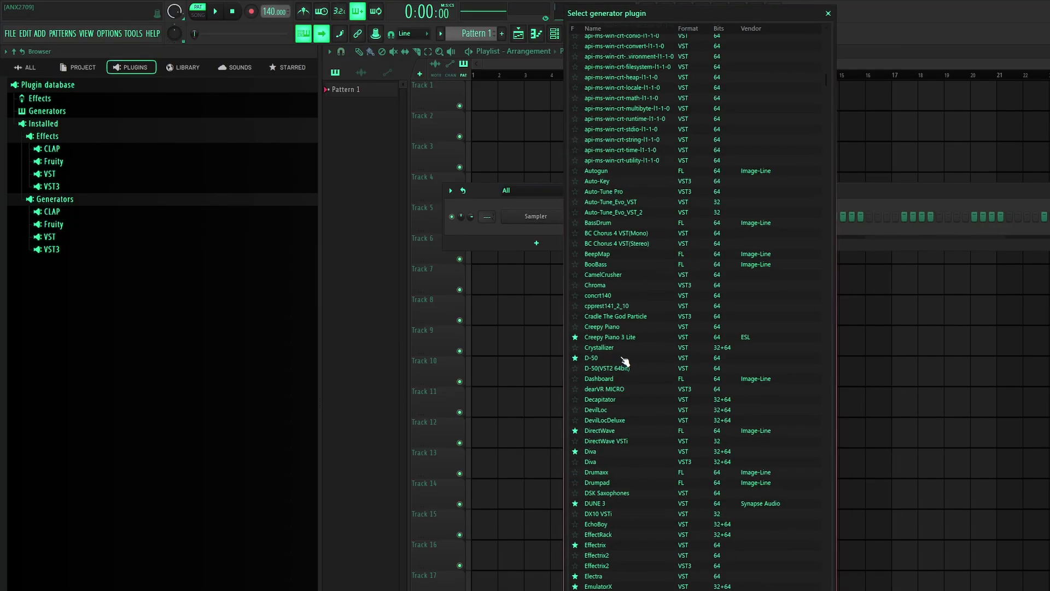
scroll(622, 369, "down", 7)
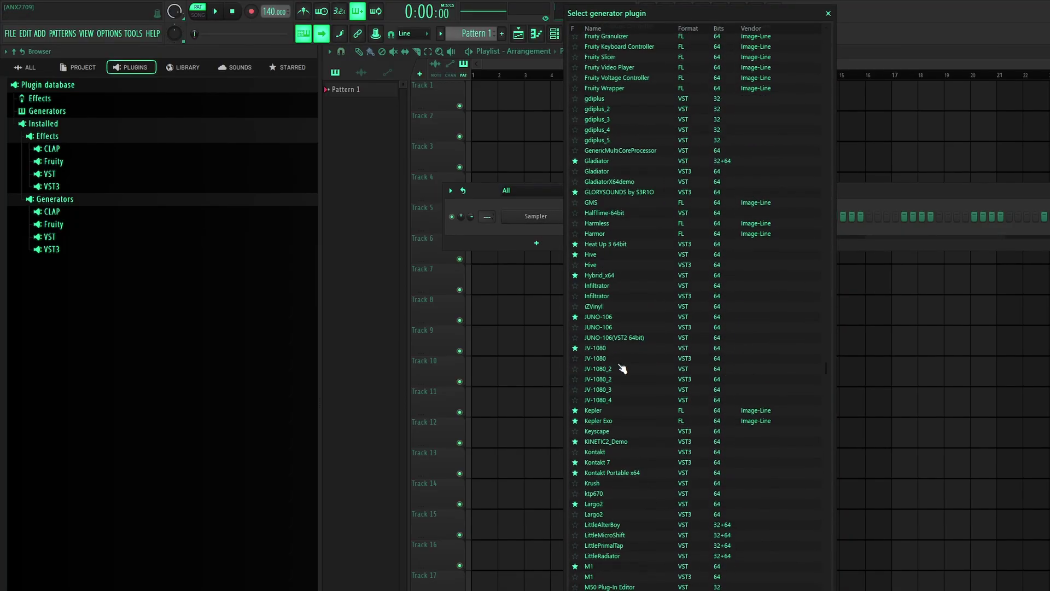
scroll(622, 367, "down", 5)
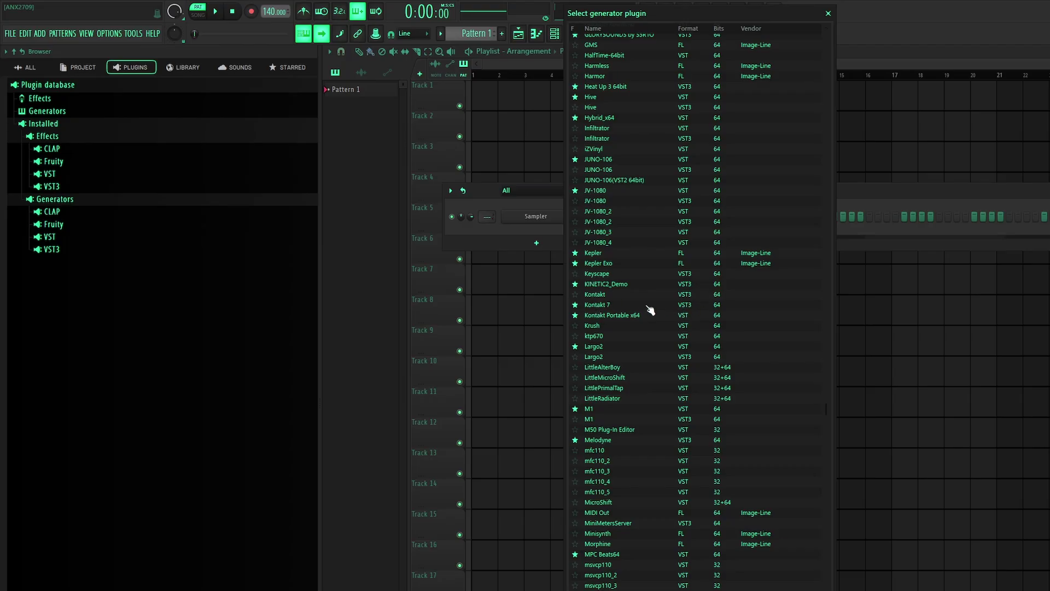
double_click(602, 305)
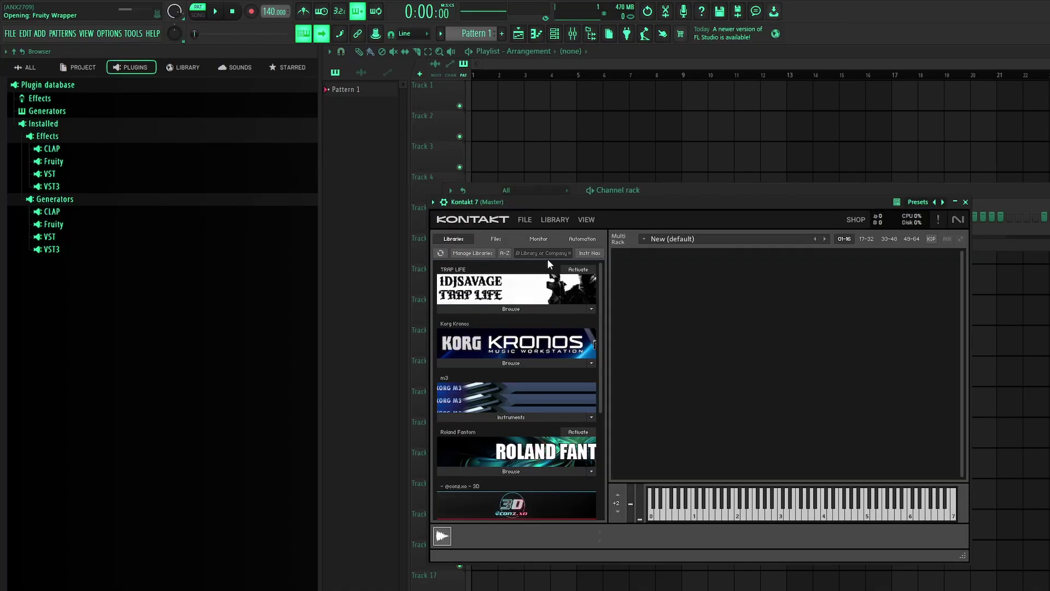
left_click(545, 221)
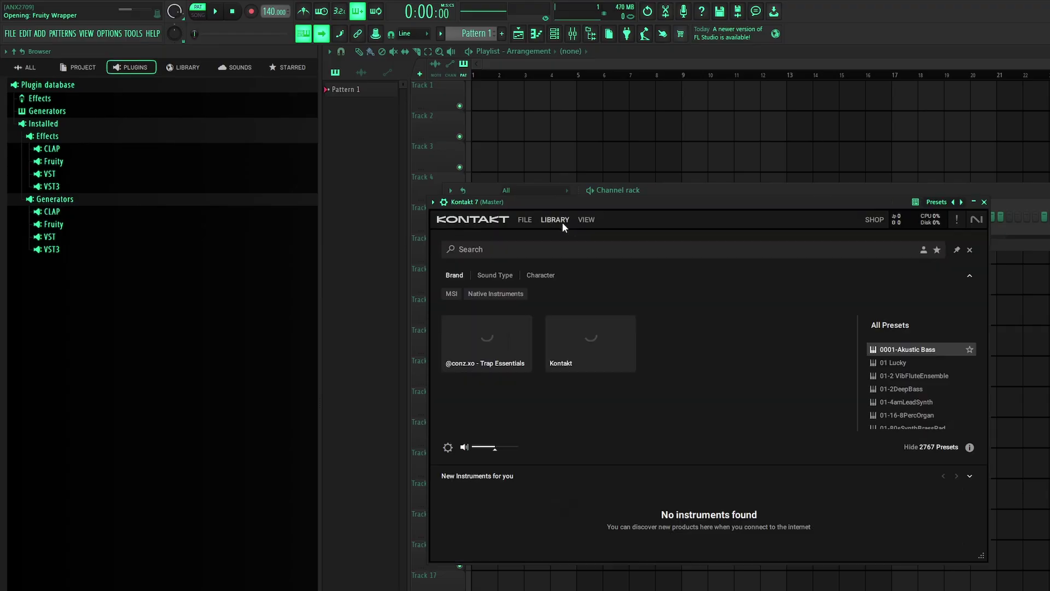
left_click(578, 222)
left_click(628, 227)
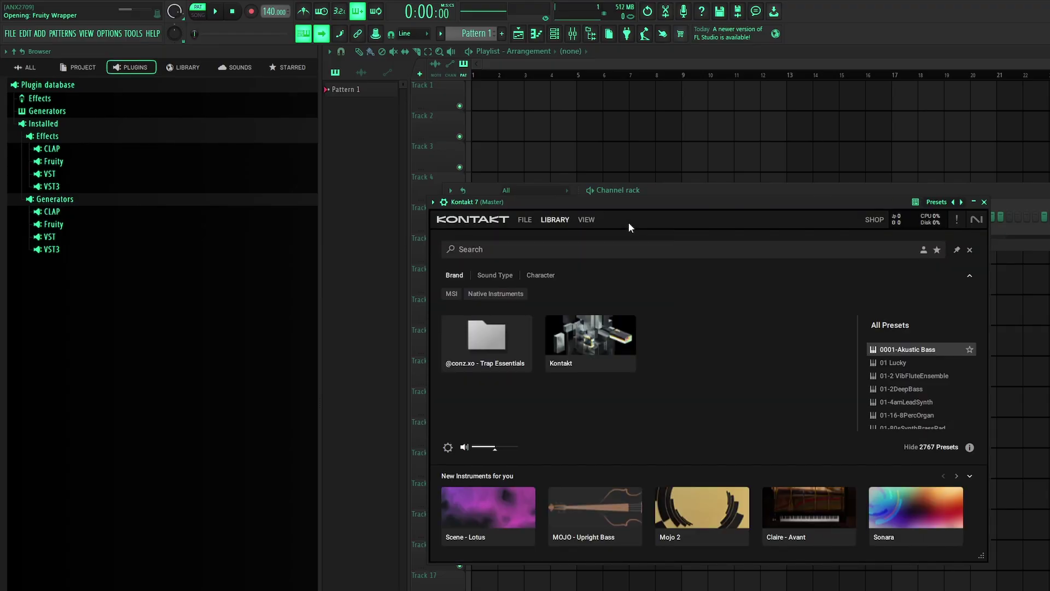
left_click(560, 220)
left_click(586, 221)
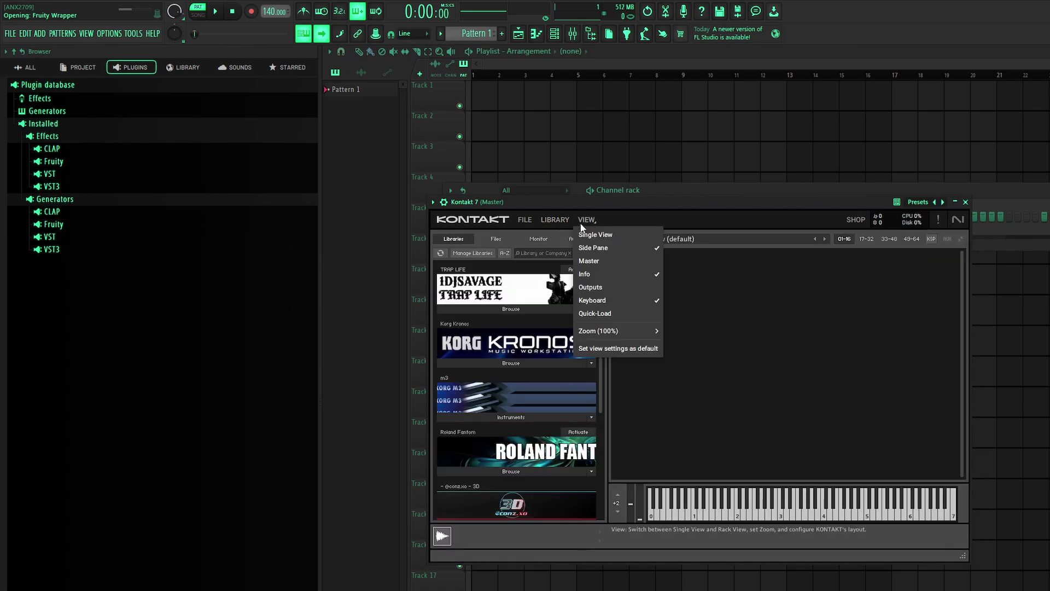
left_click(613, 211)
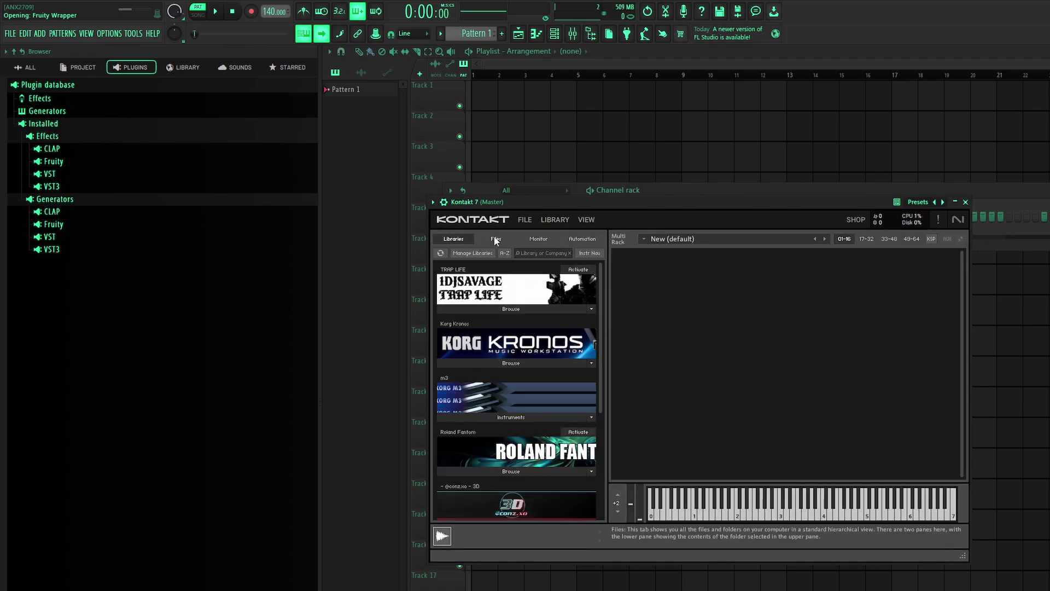
left_click(500, 239)
left_click(453, 239)
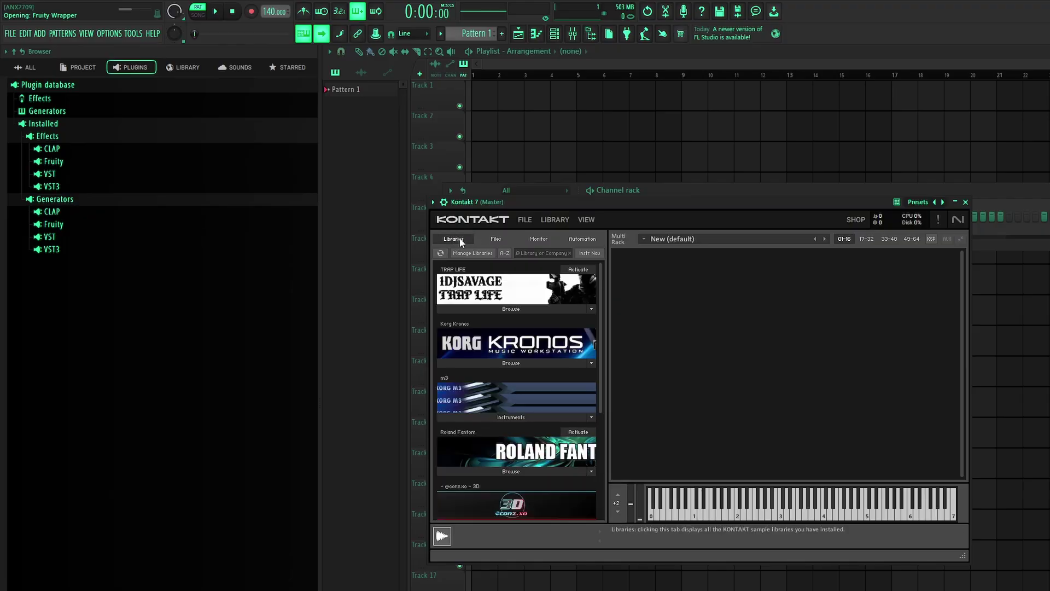
left_click(588, 220)
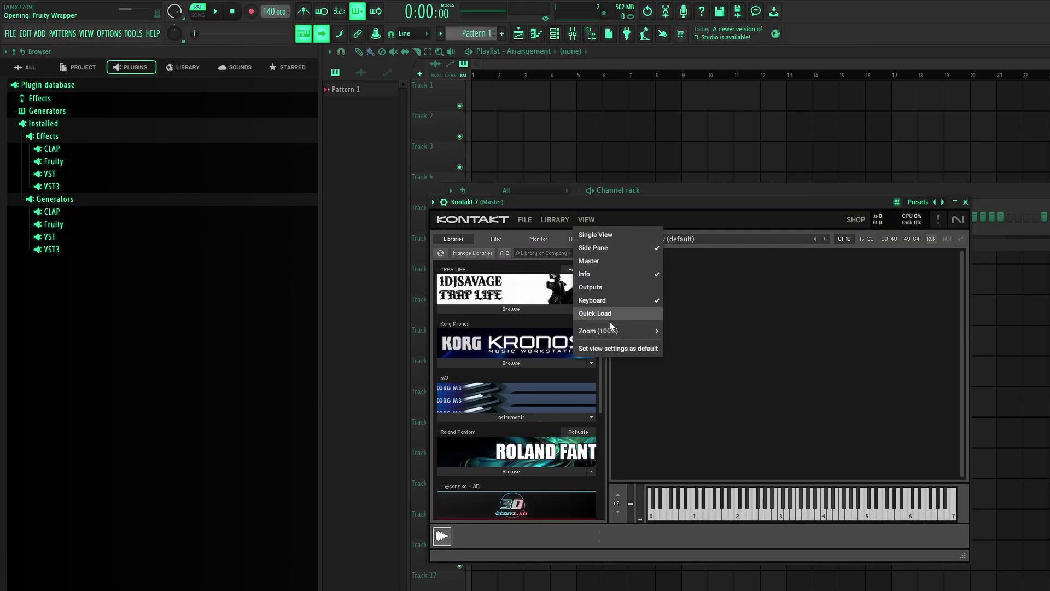
left_click(618, 349)
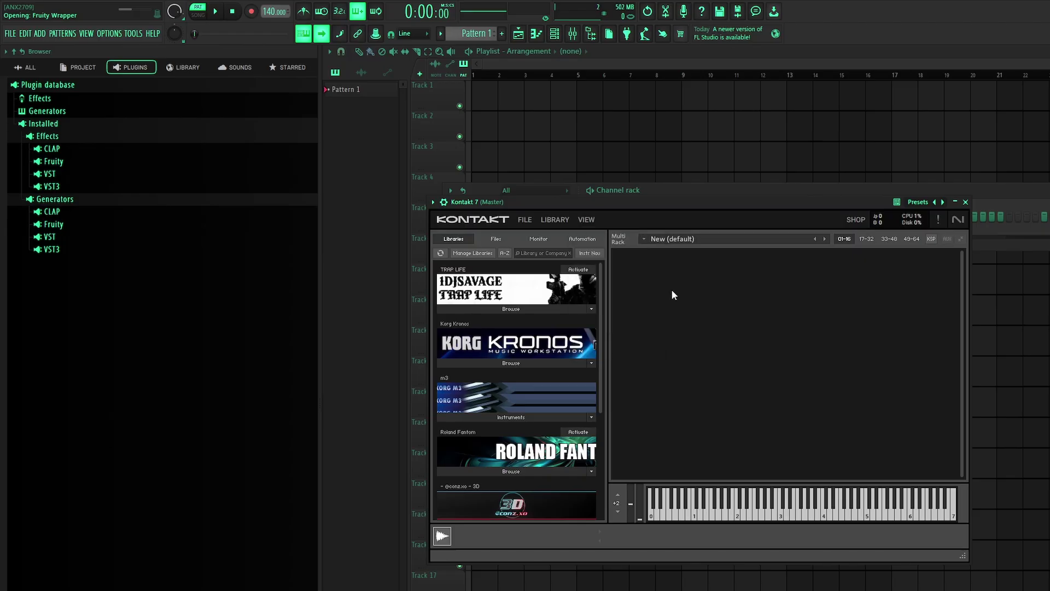
left_click(588, 220)
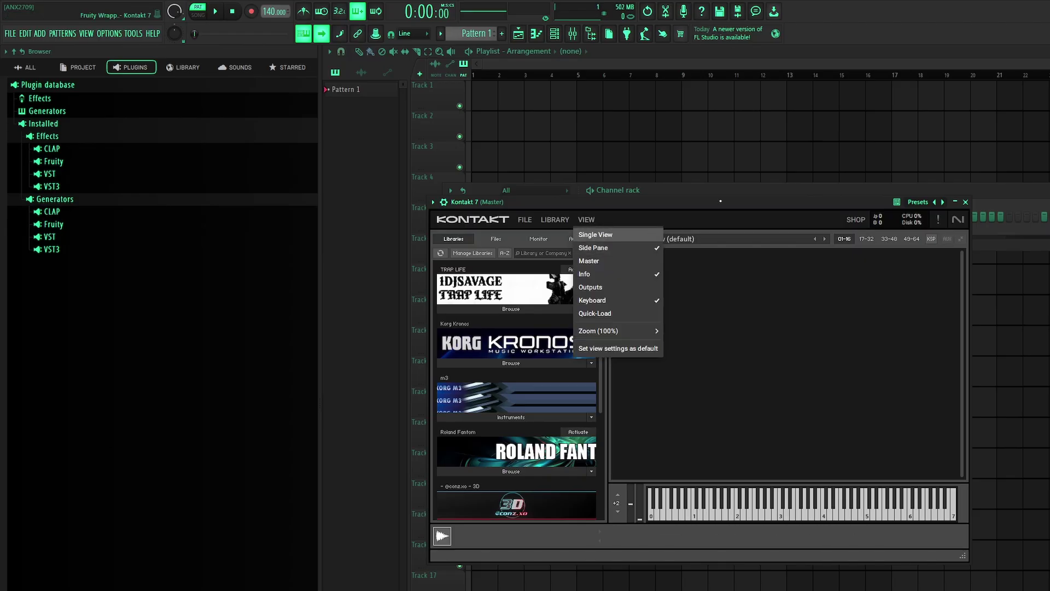
left_click(880, 235)
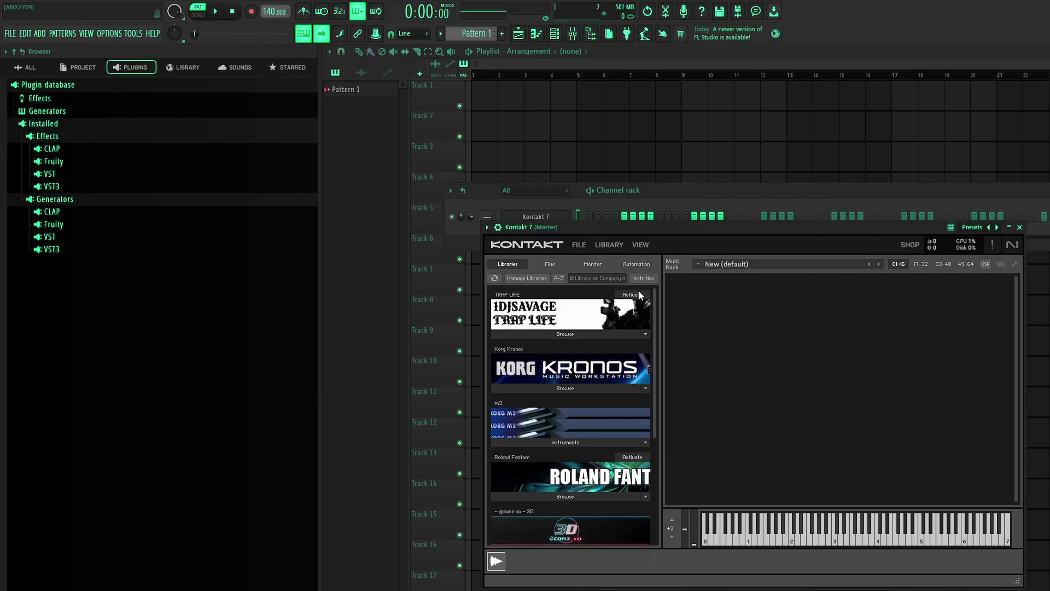
Hide the TRAP LIFE library from Kontakt 7's Libraries list.
left_click(644, 334)
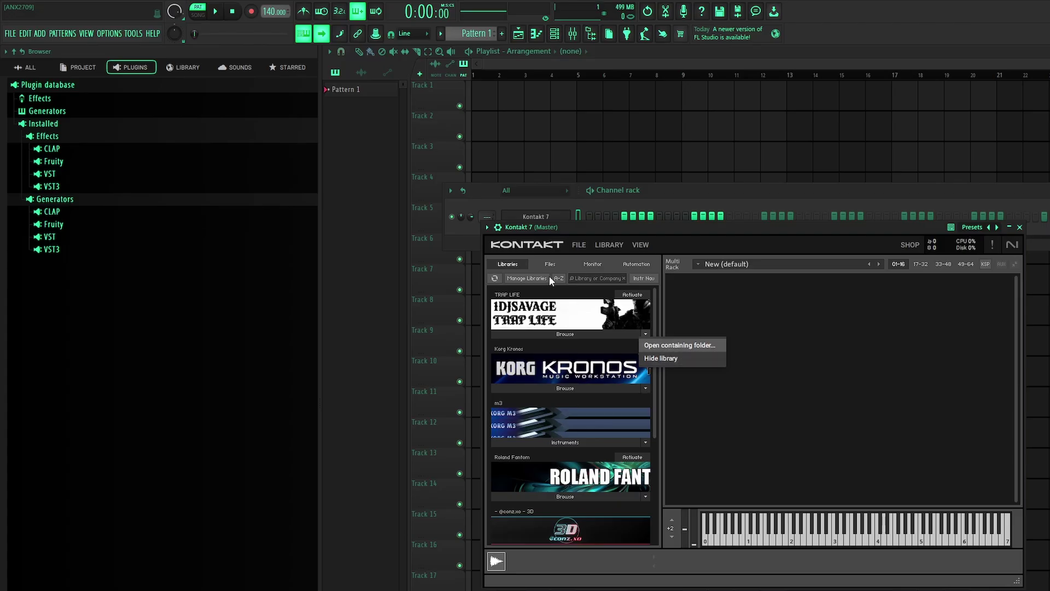
left_click(660, 358)
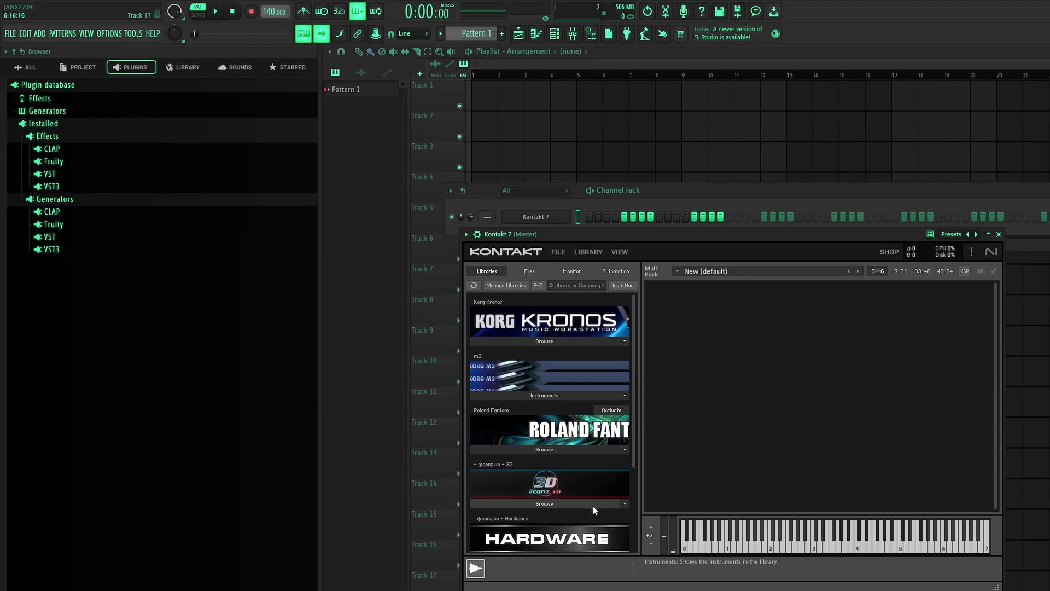
key("super+e")
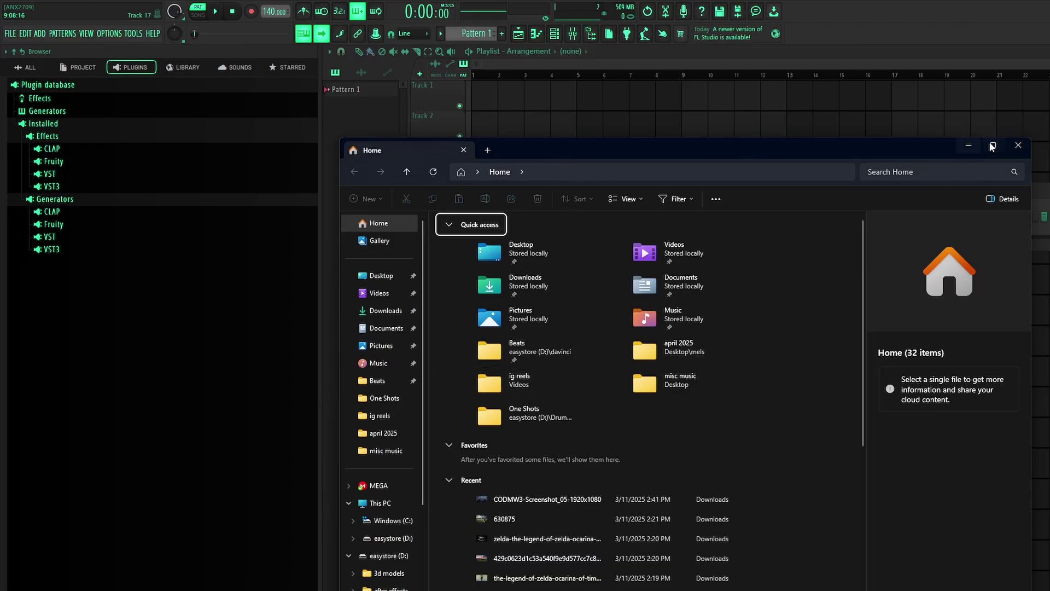
Close the File Explorer Home window and return to Opera's Dropbox All files list.
left_click(1018, 147)
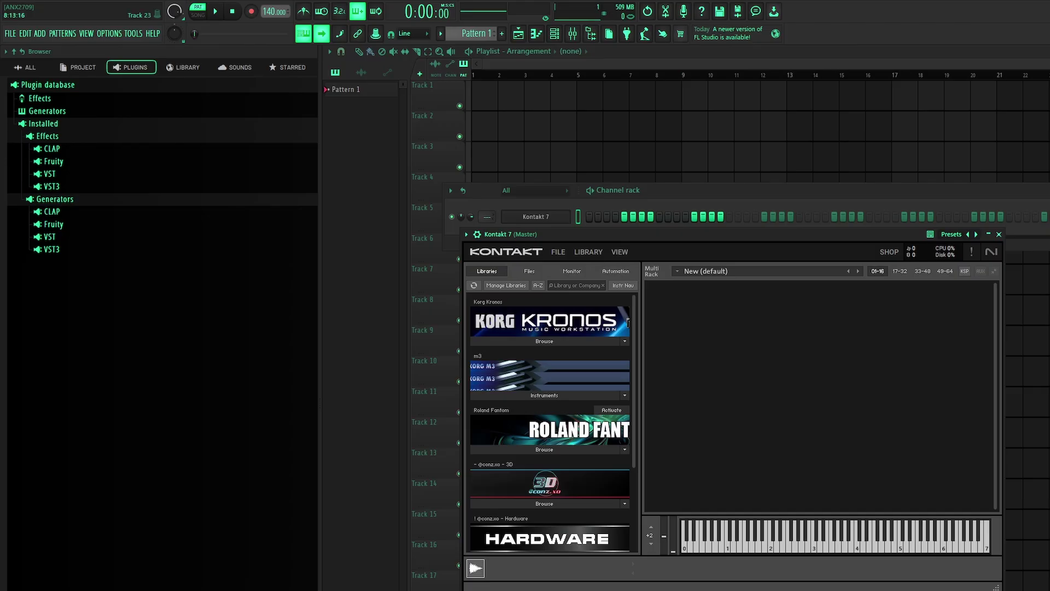
key("alt+Tab")
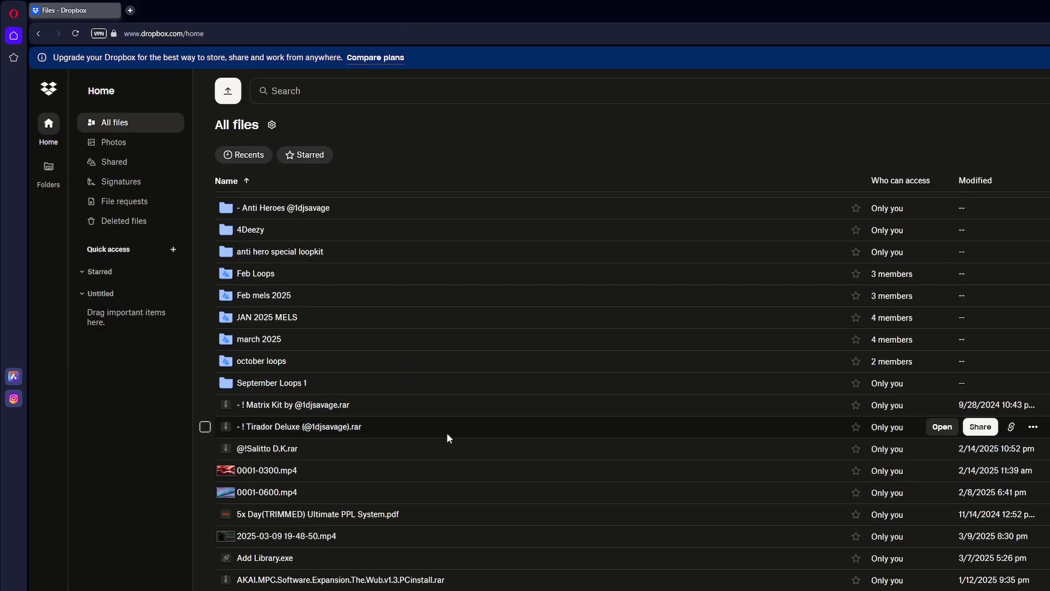
Open Add Library.exe's Dropbox page, save it to the Desktop, and return to FL Studio.
left_click(284, 565)
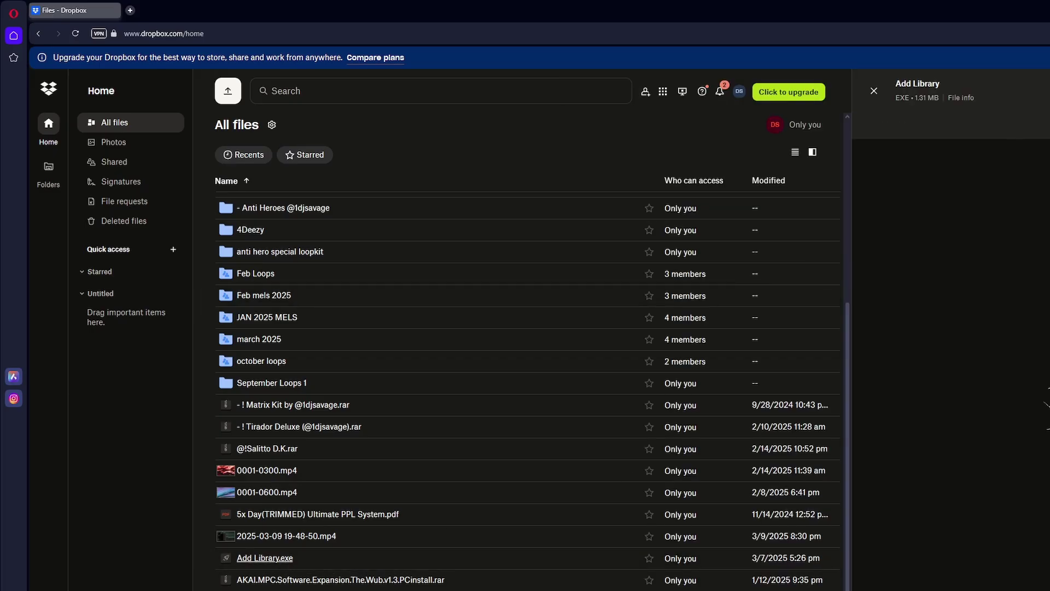
left_click(932, 94)
left_click(47, 129)
left_click(893, 476)
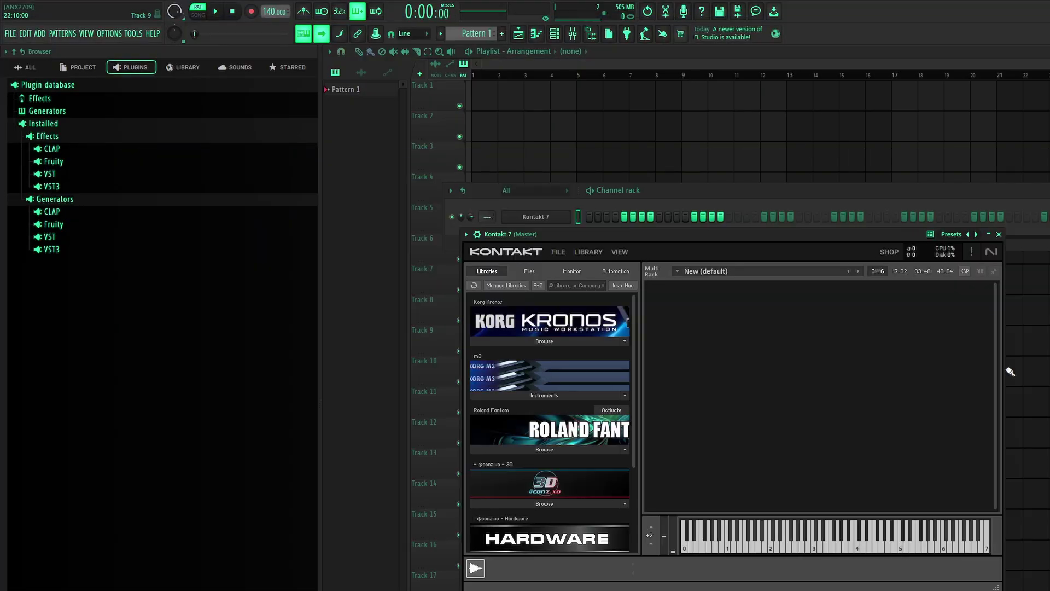
Open a new File Explorer window beside Kontakt and go to the Desktop folder.
key("super+e")
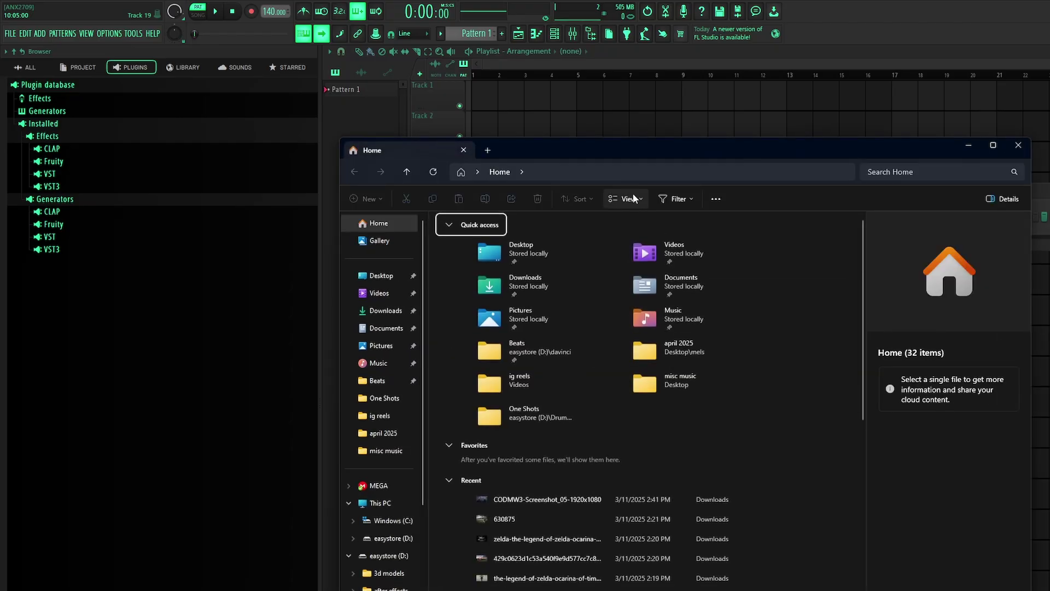
left_click_drag(750, 174, 909, 197)
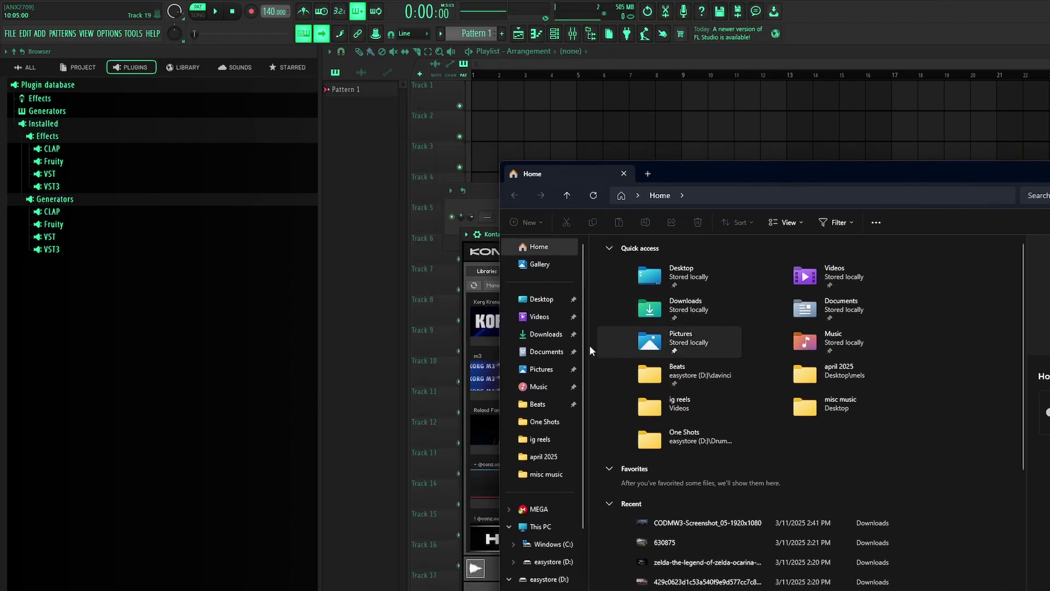
left_click(380, 275)
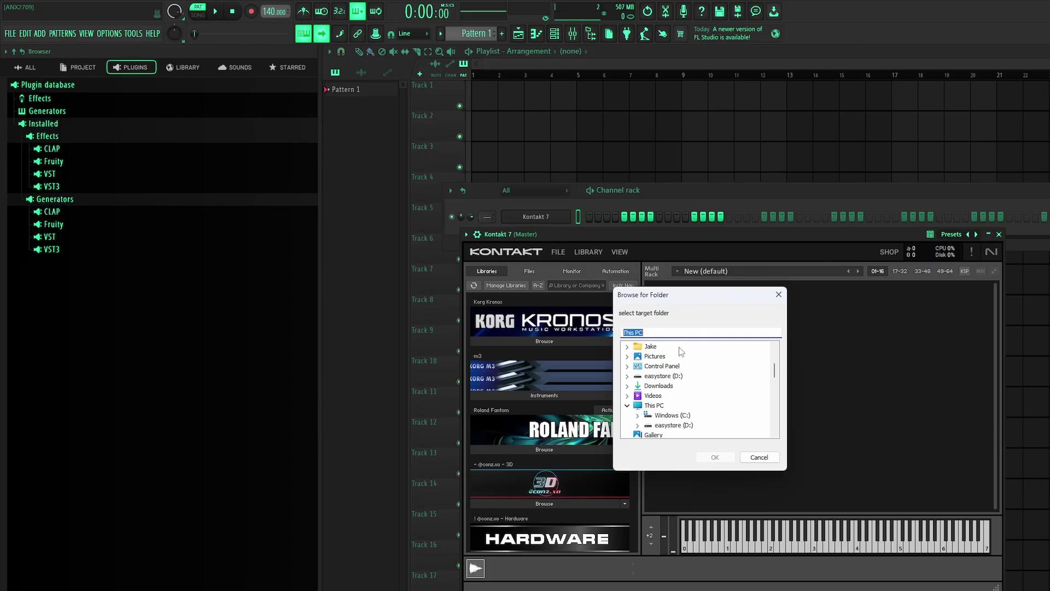
scroll(633, 410, "down", 1)
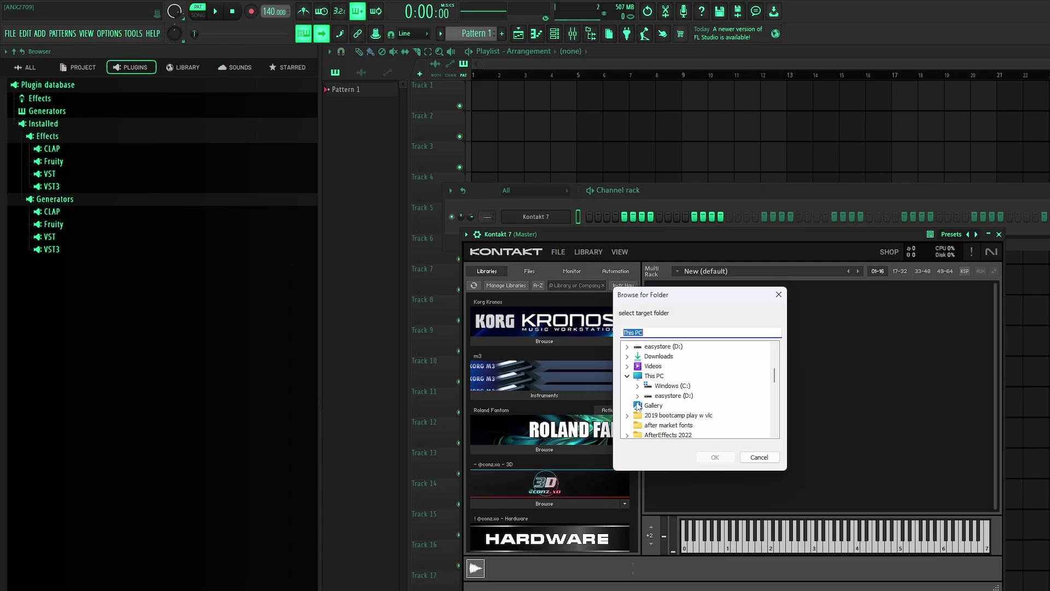
double_click(661, 396)
scroll(661, 397, "down", 2)
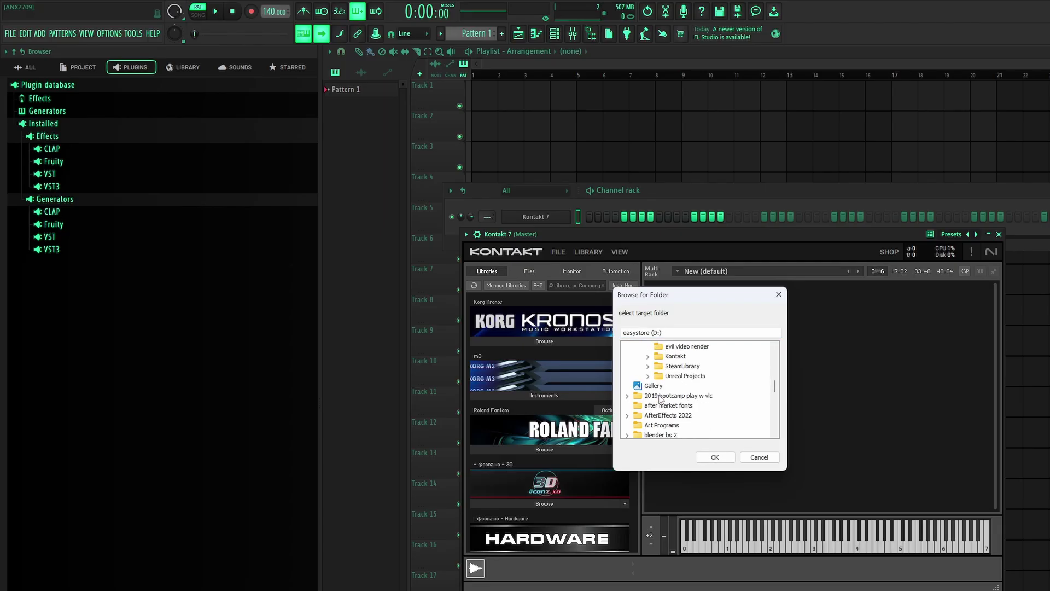
double_click(674, 386)
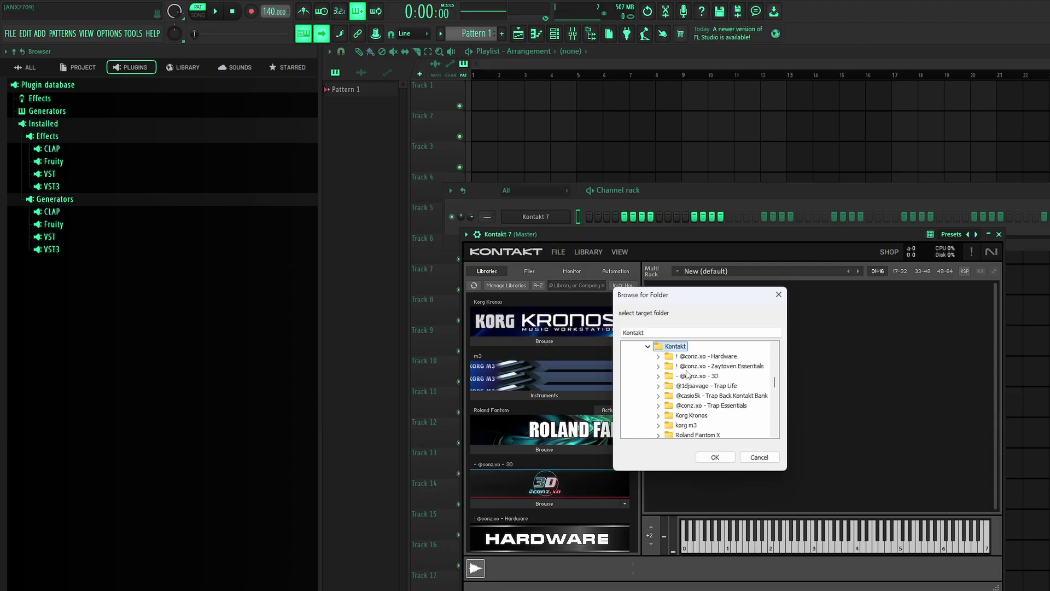
scroll(686, 383, "down", 1)
scroll(691, 393, "up", 1)
left_click(690, 386)
left_click(715, 457)
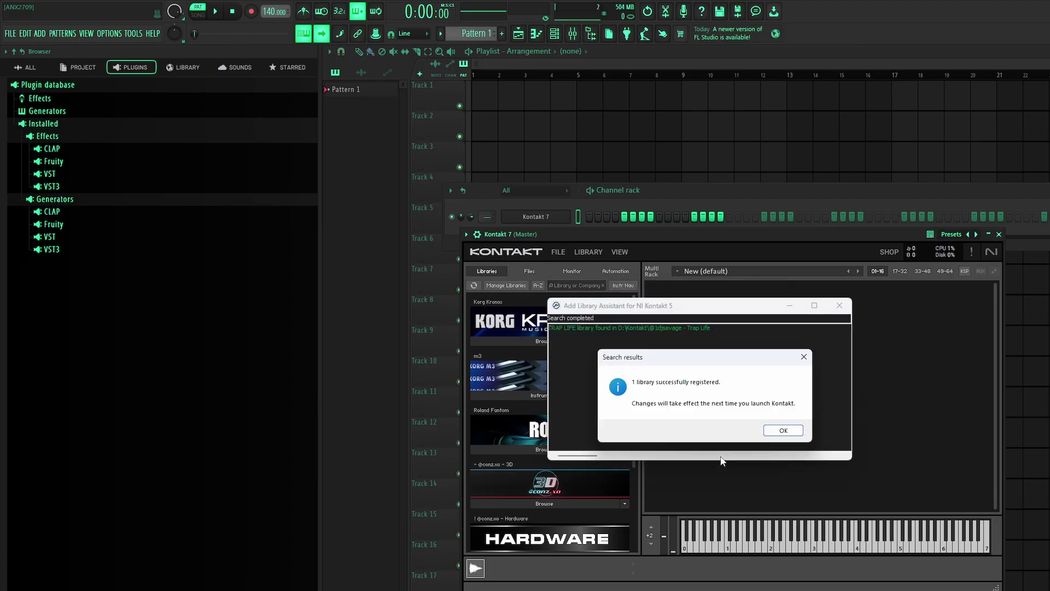
left_click(783, 431)
Close the assistant and Kontakt, delete the Kontakt 7 channel, and replace the new Sampler with Kontakt 7.
left_click(839, 305)
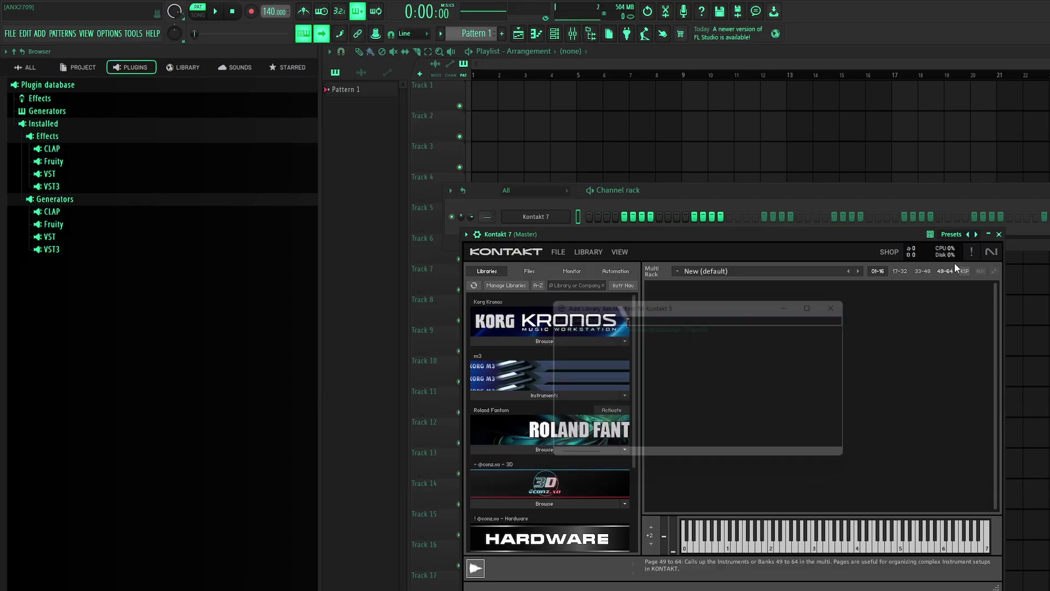
left_click(999, 234)
right_click(569, 215)
left_click(585, 342)
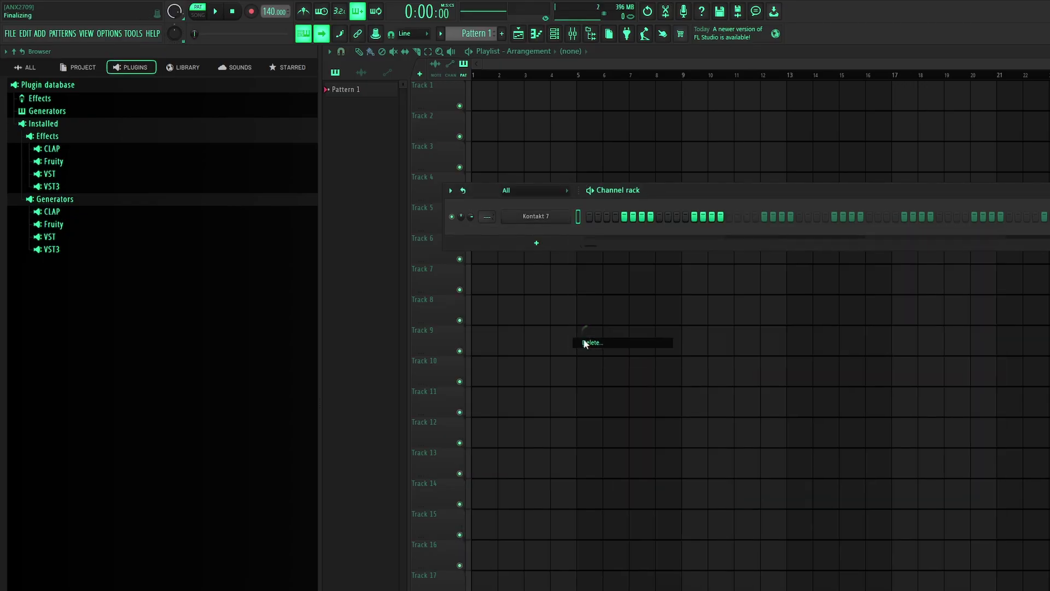
left_click(585, 343)
right_click(539, 219)
mouse_move(594, 323)
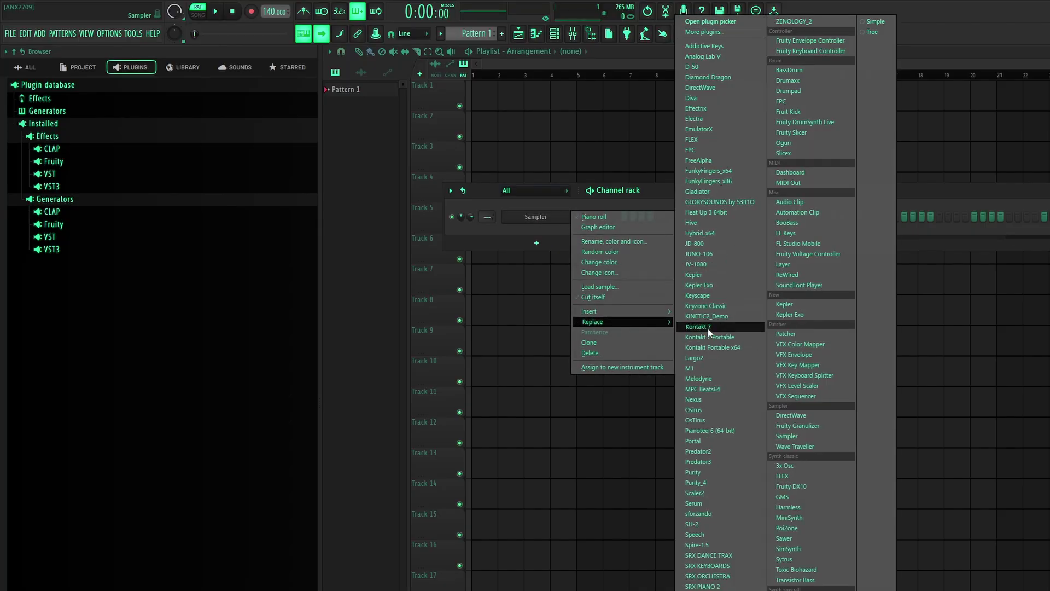
left_click(707, 327)
In Manage Libraries, tick TRAP LIFE so it shows at the top of the Libraries list.
scroll(443, 362, "down", 1)
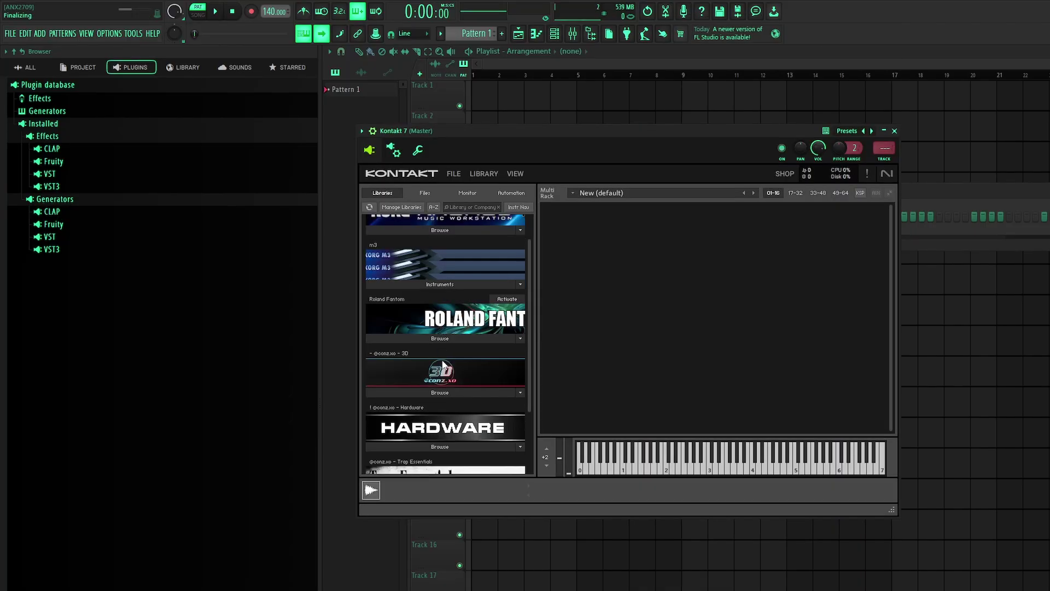
scroll(445, 361, "up", 1)
scroll(445, 360, "down", 2)
scroll(447, 361, "down", 2)
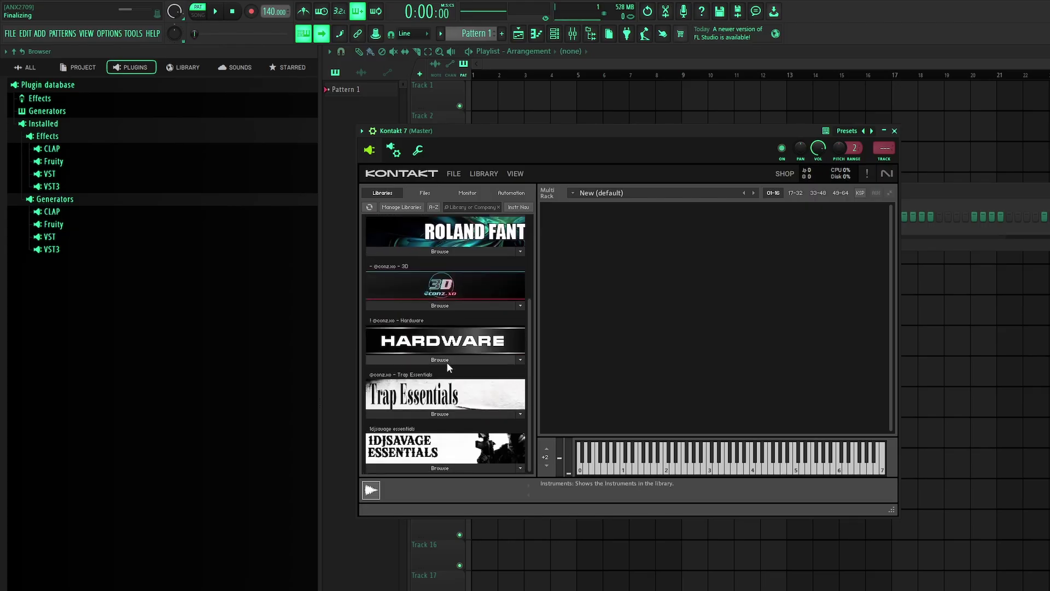
scroll(437, 334, "up", 4)
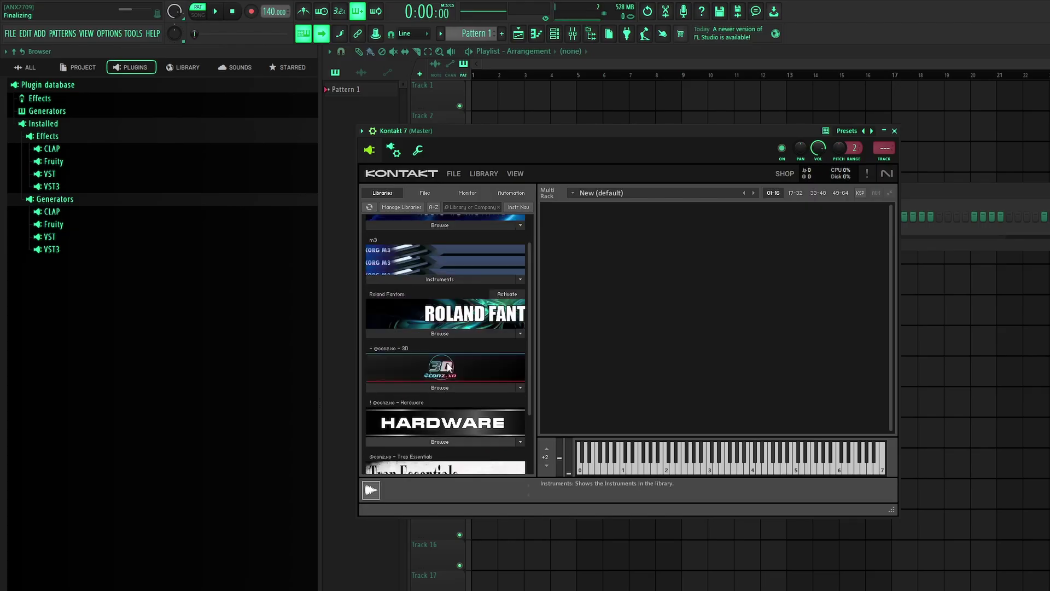
left_click(401, 207)
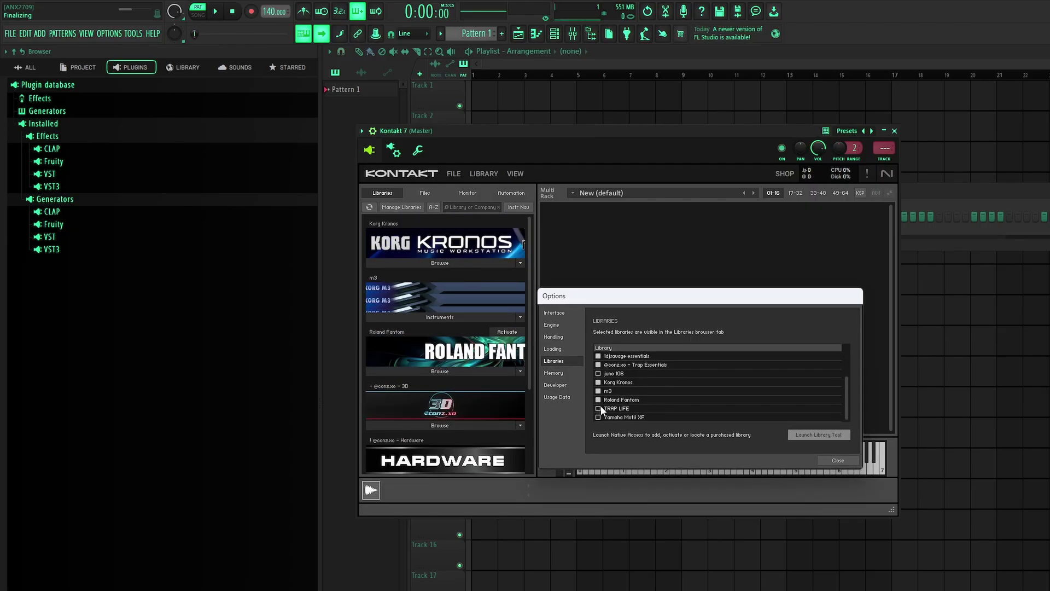
left_click(598, 409)
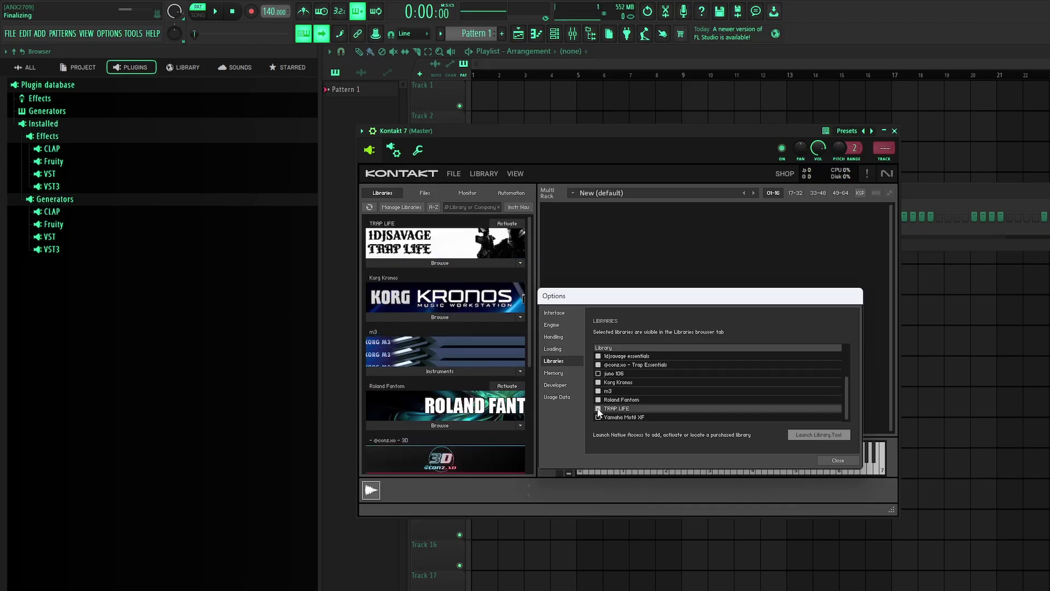
left_click(833, 461)
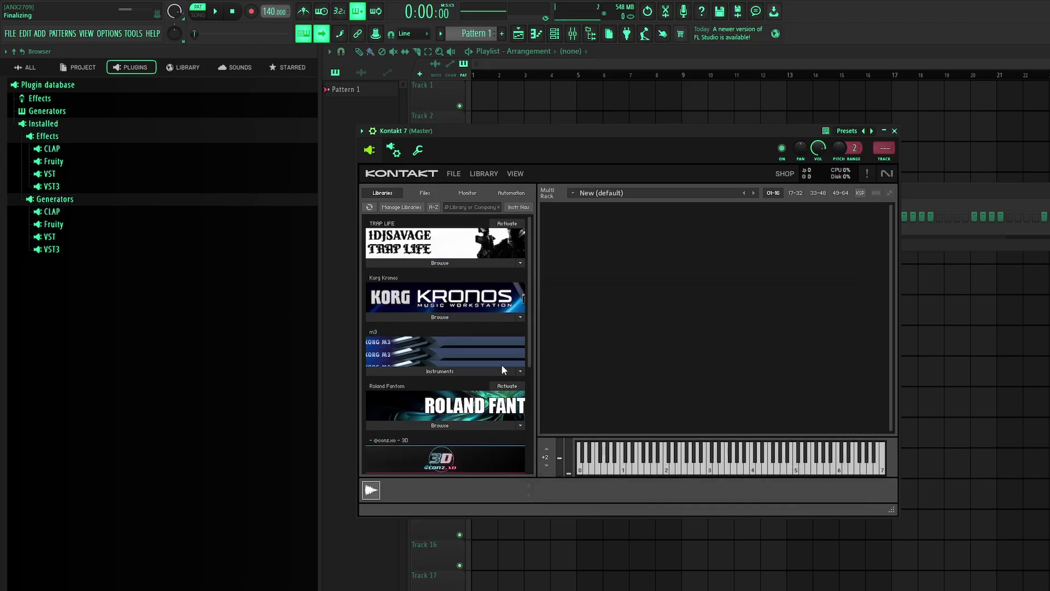